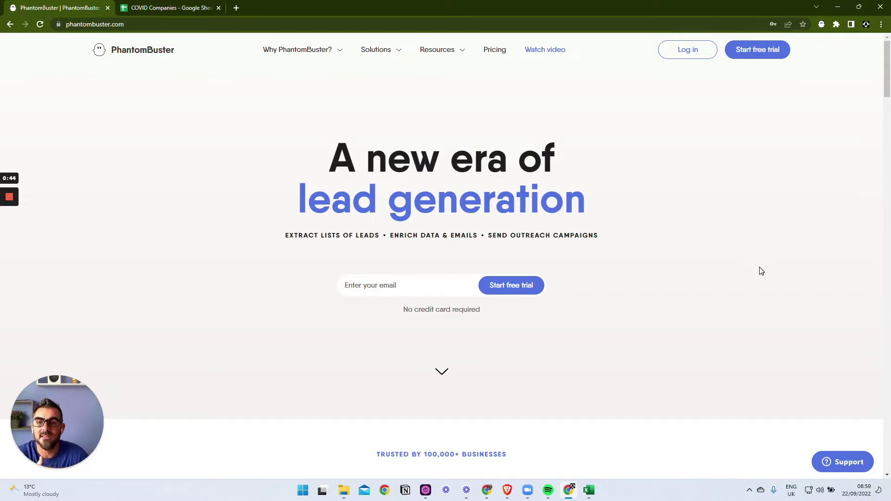
Open the full Phantom store from Solutions > All solutions and scroll through the catalogue.
left_click(373, 50)
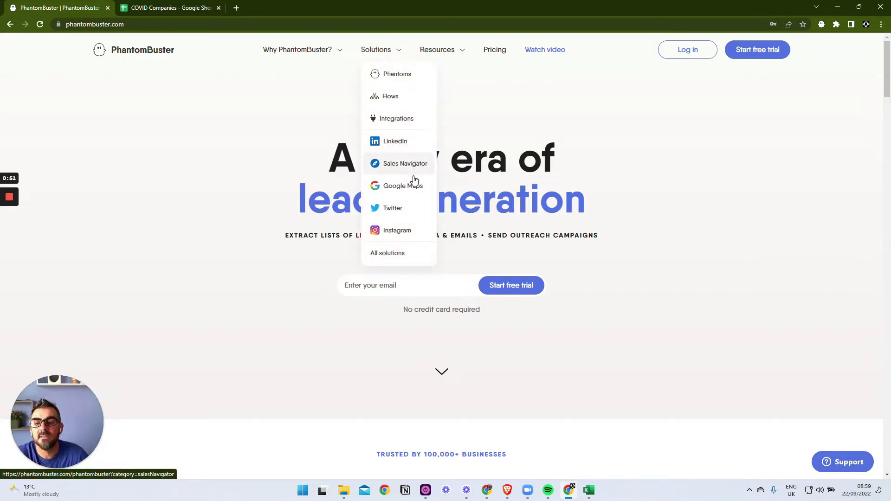
left_click(392, 255)
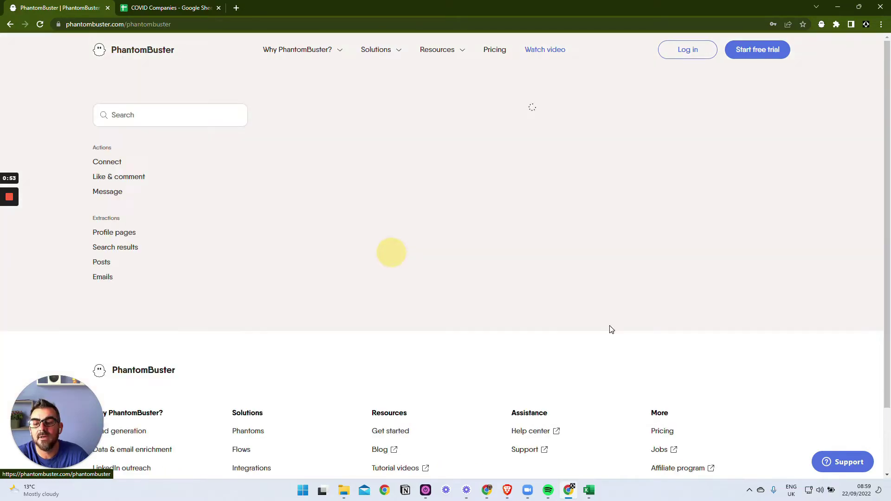
scroll(489, 341, "down", 7)
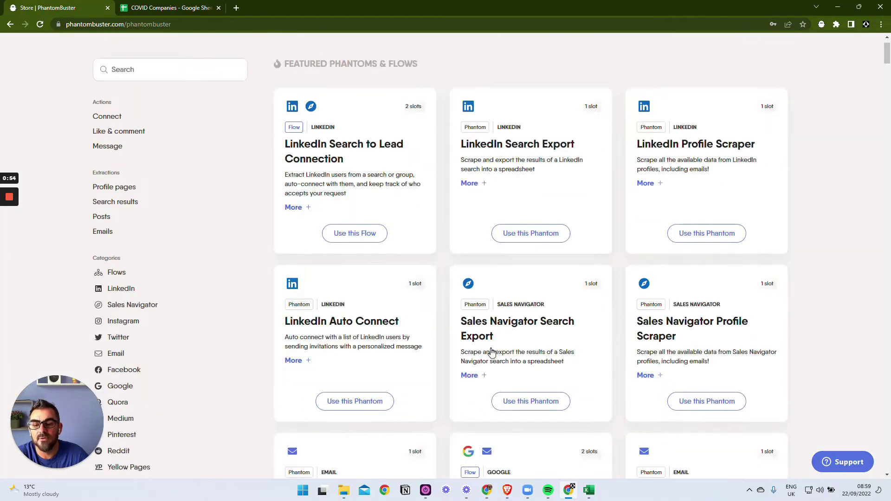
scroll(493, 353, "up", 7)
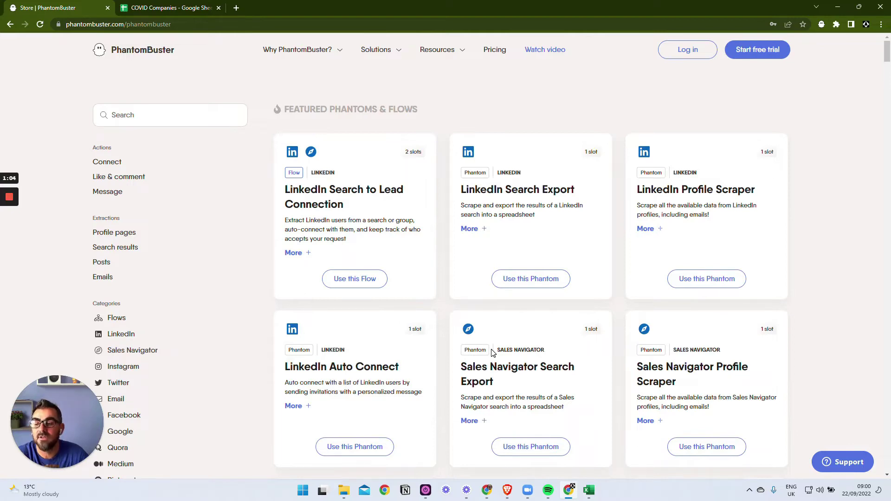
scroll(492, 353, "down", 7)
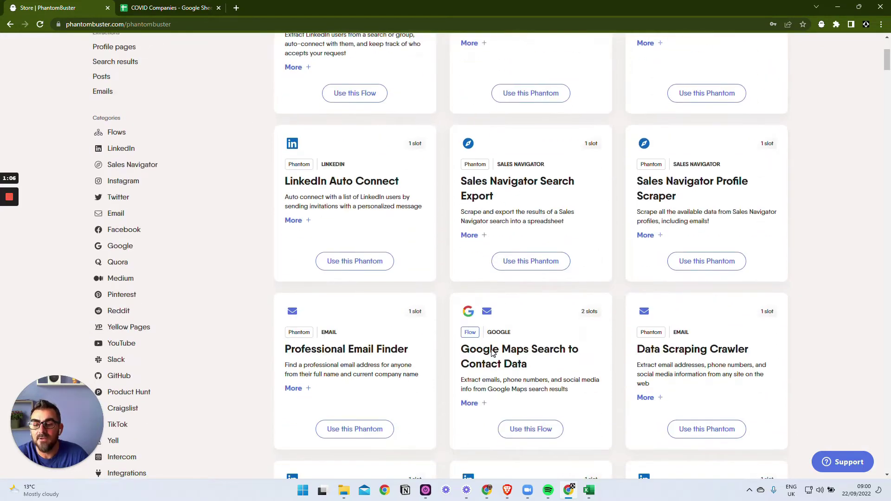
scroll(492, 353, "up", 5)
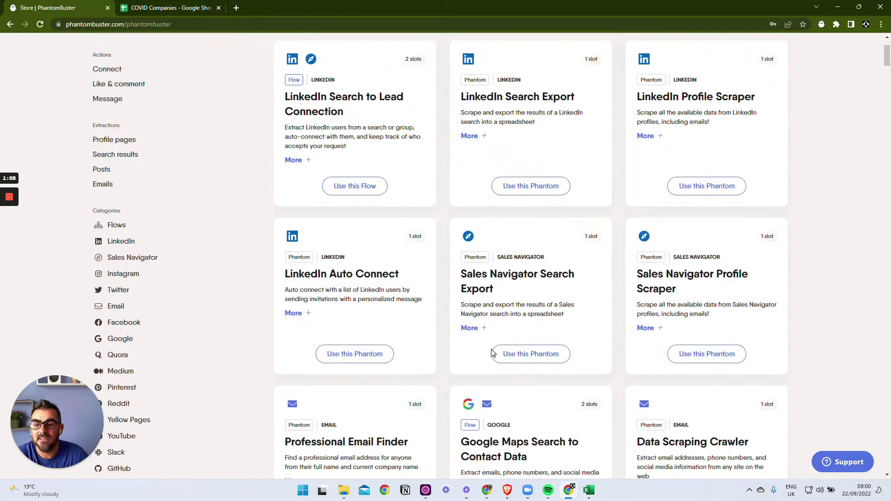
scroll(493, 353, "up", 1)
scroll(251, 332, "down", 4)
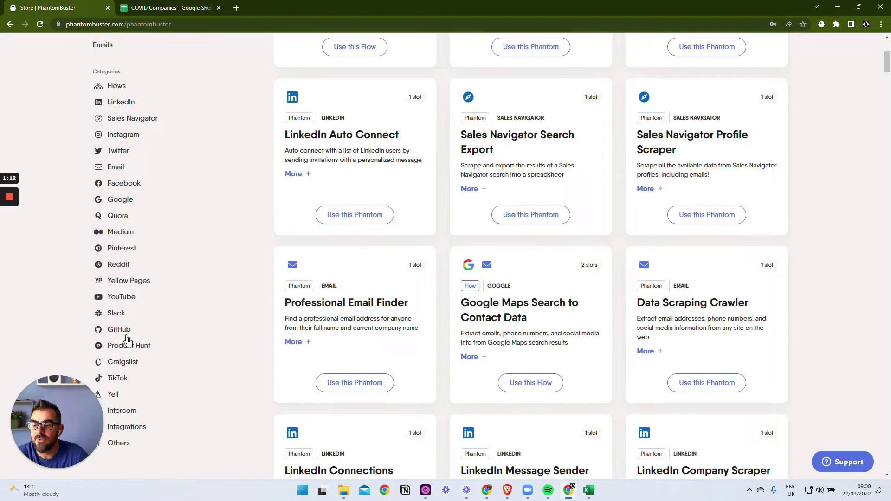
scroll(139, 362, "down", 2)
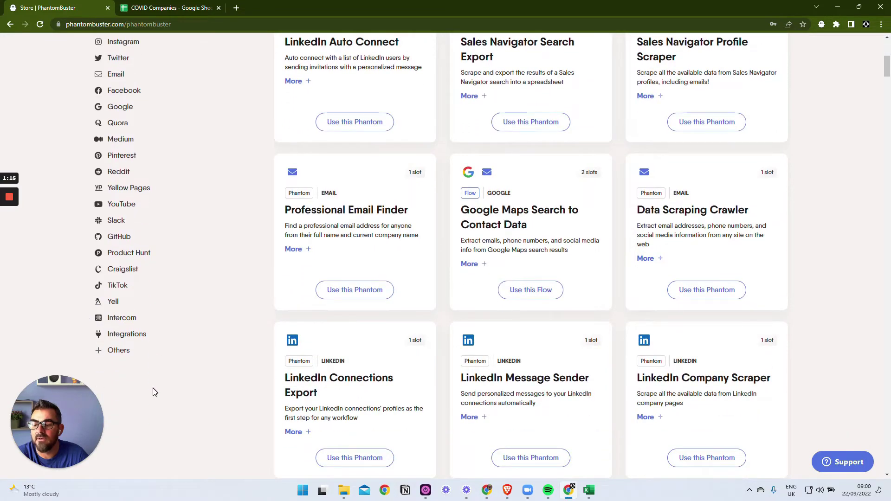
scroll(154, 392, "up", 7)
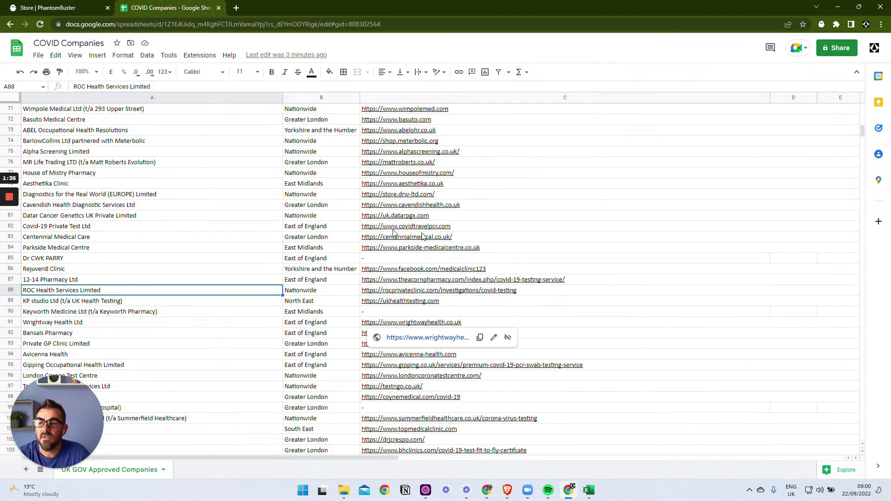
left_click(165, 110)
left_click(167, 99)
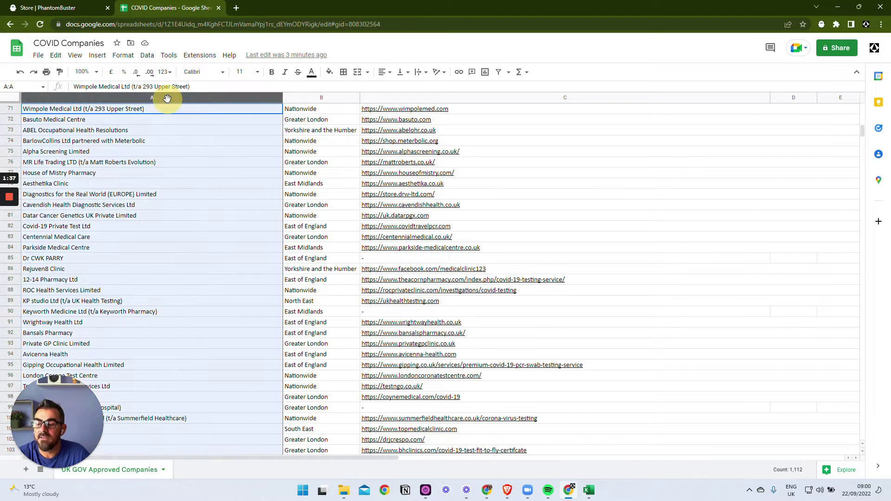
left_click_drag(66, 439, 115, 357)
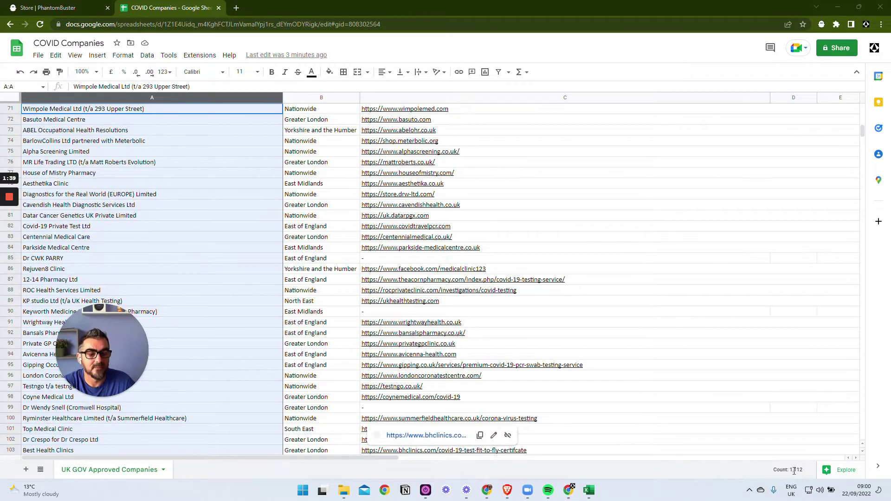
left_click(209, 204)
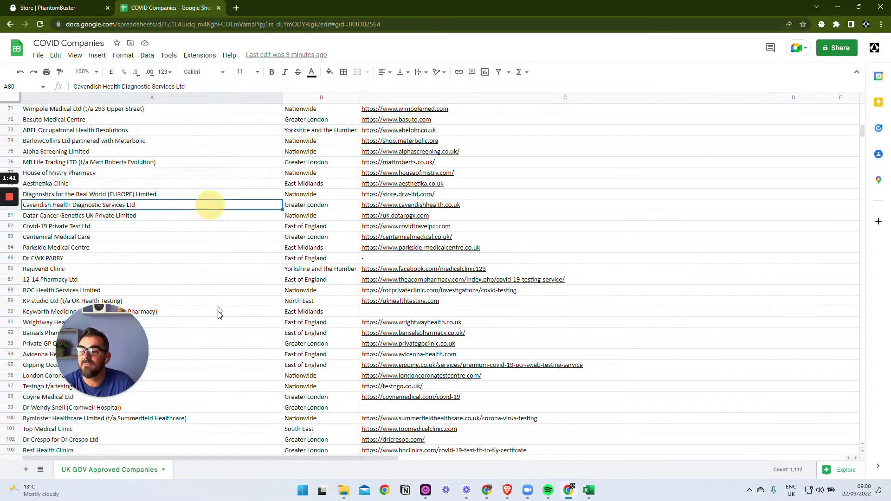
scroll(218, 348, "down", 10)
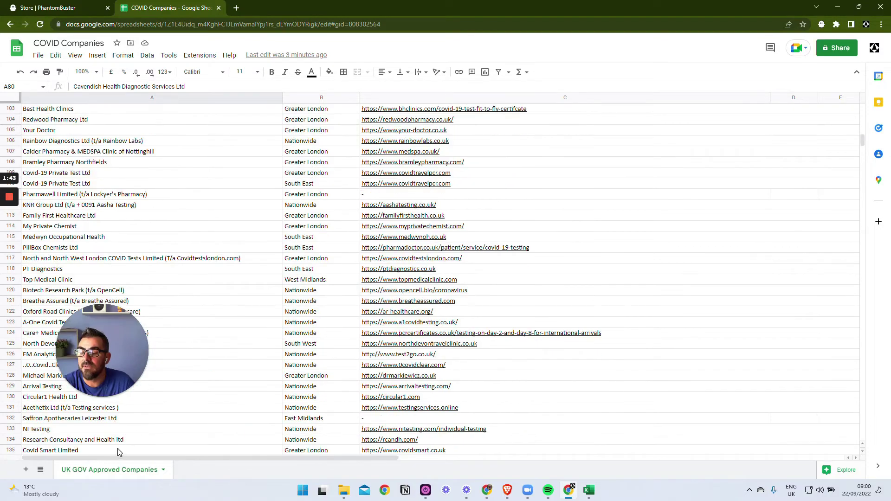
scroll(184, 363, "down", 12)
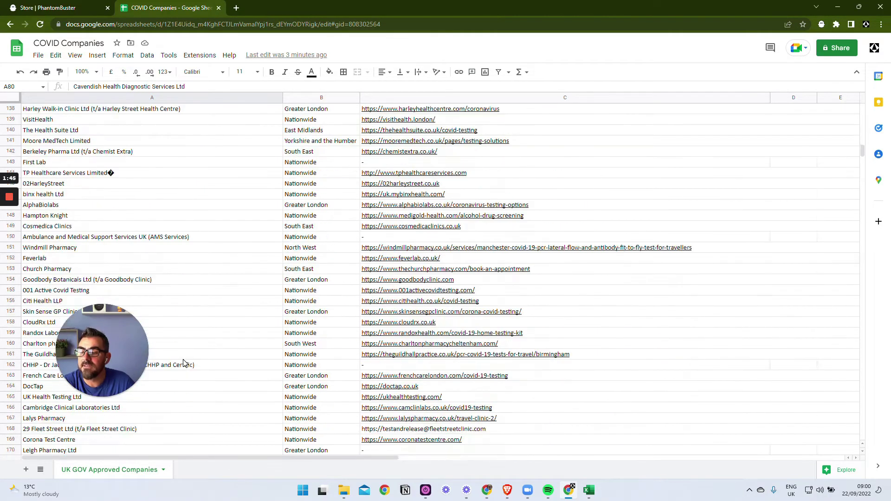
scroll(184, 364, "down", 3)
scroll(214, 348, "up", 20)
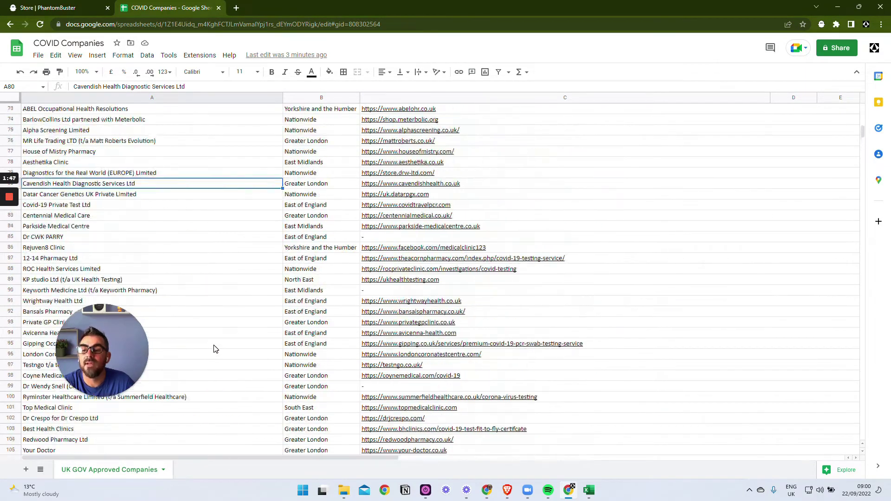
scroll(214, 349, "up", 17)
scroll(414, 283, "up", 5)
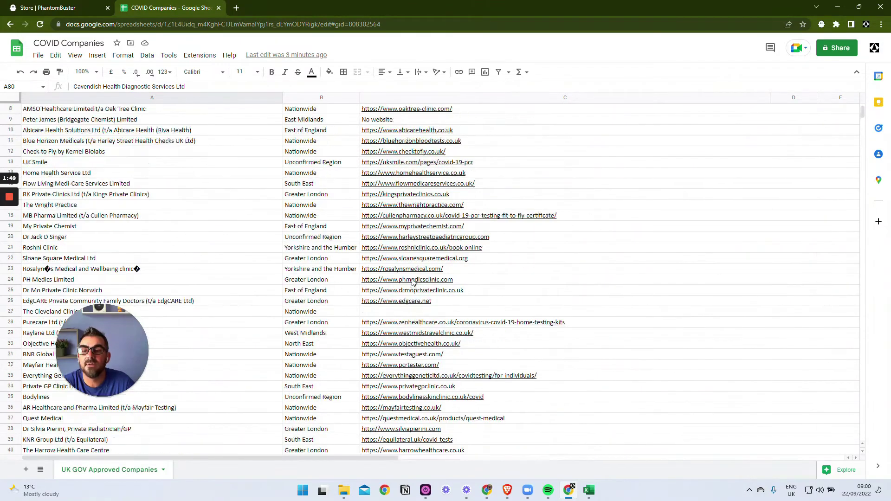
scroll(413, 283, "up", 3)
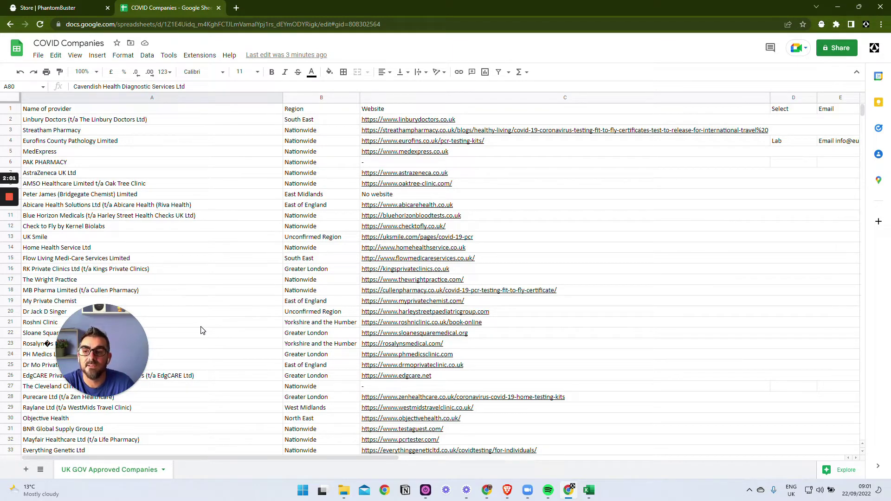
Set the COVID Companies sheet's general access to 'Anyone with the link' and copy the link.
left_click(835, 49)
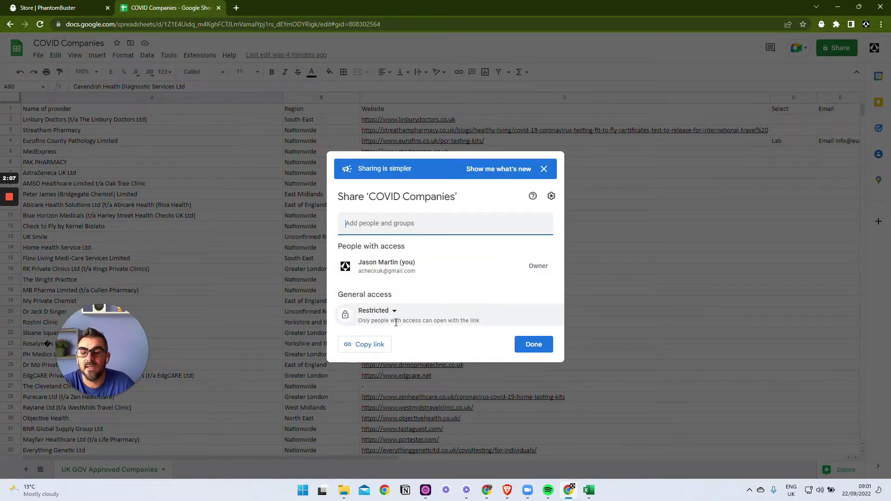
left_click(394, 317)
left_click(423, 357)
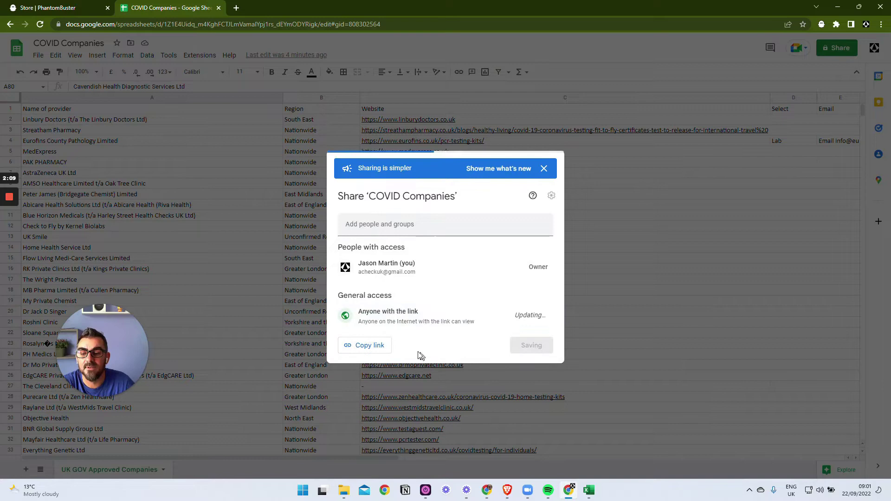
left_click(362, 349)
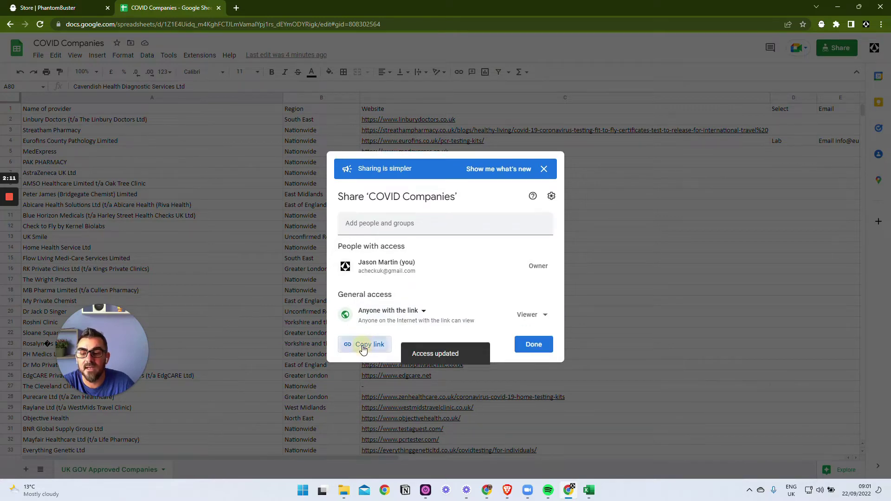
left_click(540, 345)
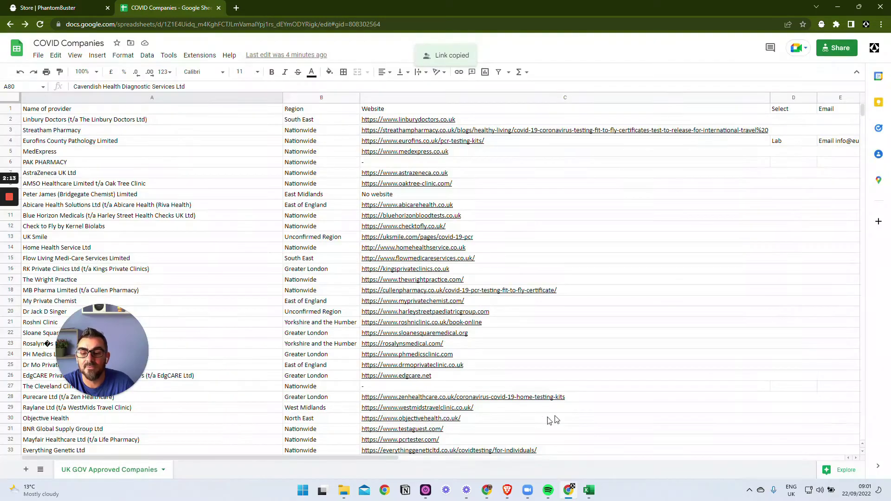
mouse_move(434, 371)
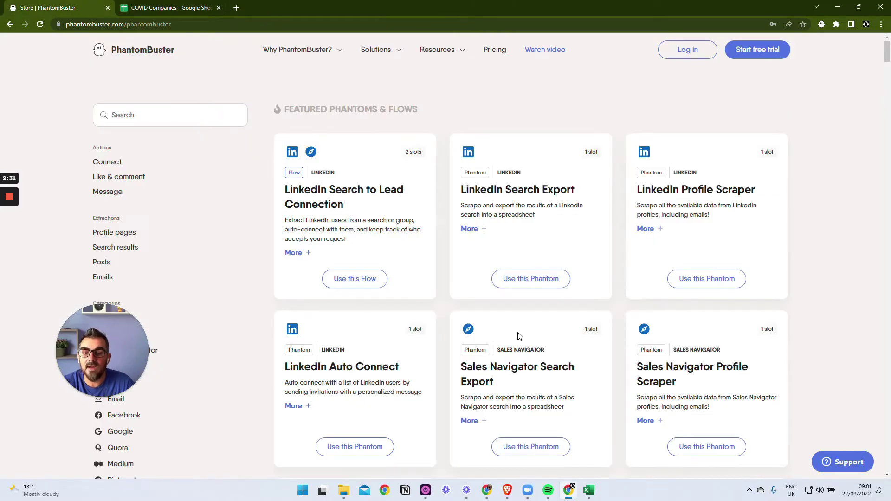
Start the LinkedIn Company URL Finder setup at its company names source field.
scroll(454, 342, "down", 7)
scroll(453, 342, "up", 7)
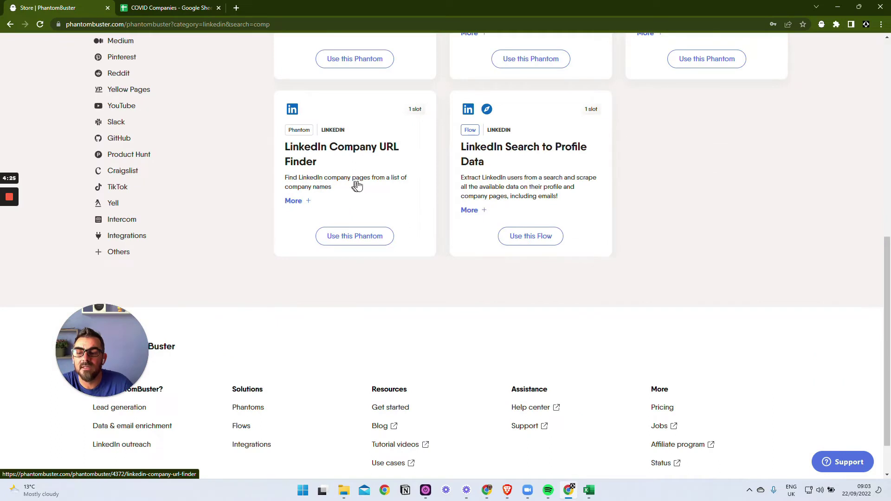
left_click(355, 241)
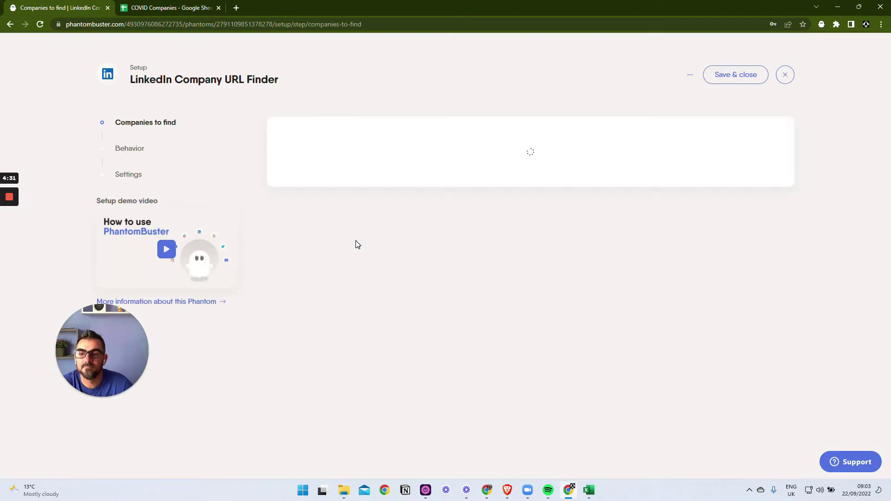
left_click(379, 213)
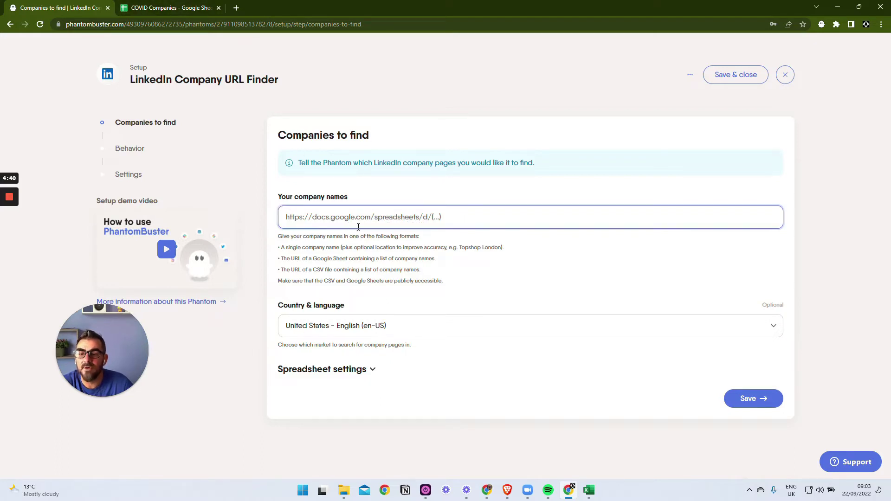
Copy the COVID Companies sheet's viewer share link again from its Share settings.
left_click(188, 8)
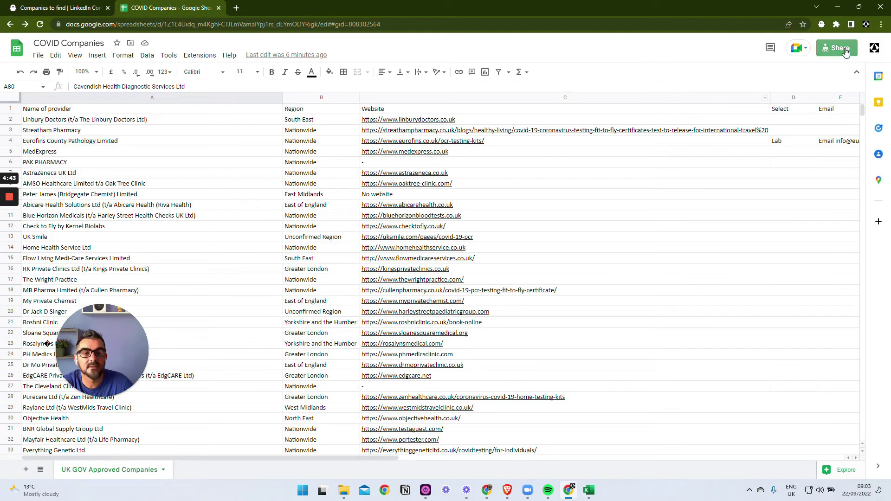
left_click(837, 48)
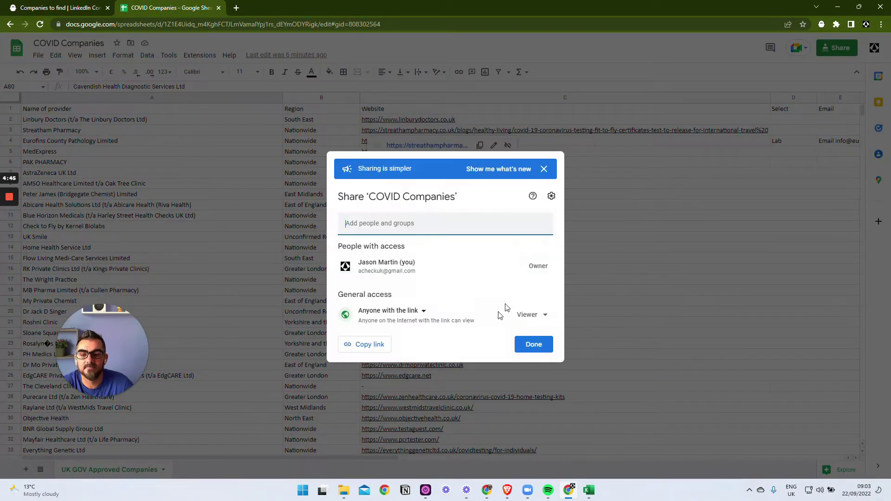
left_click(363, 344)
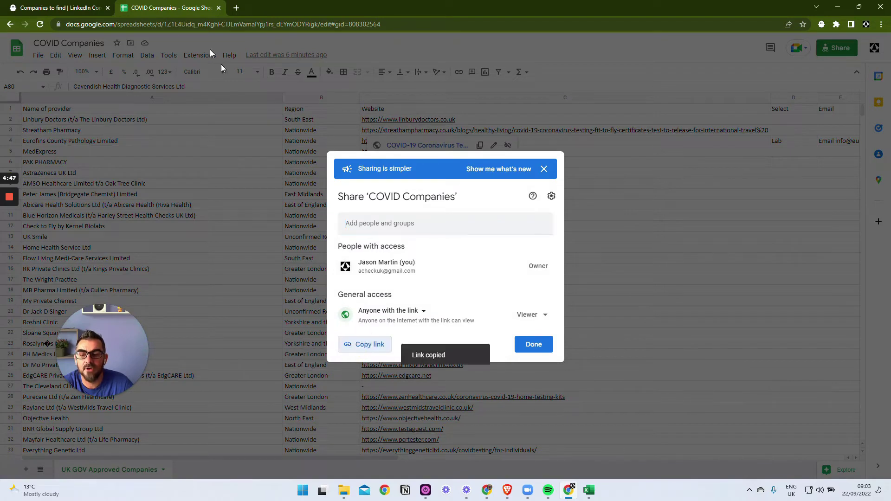
Paste the COVID Companies sheet link into 'Your company names' and save the step.
left_click(70, 8)
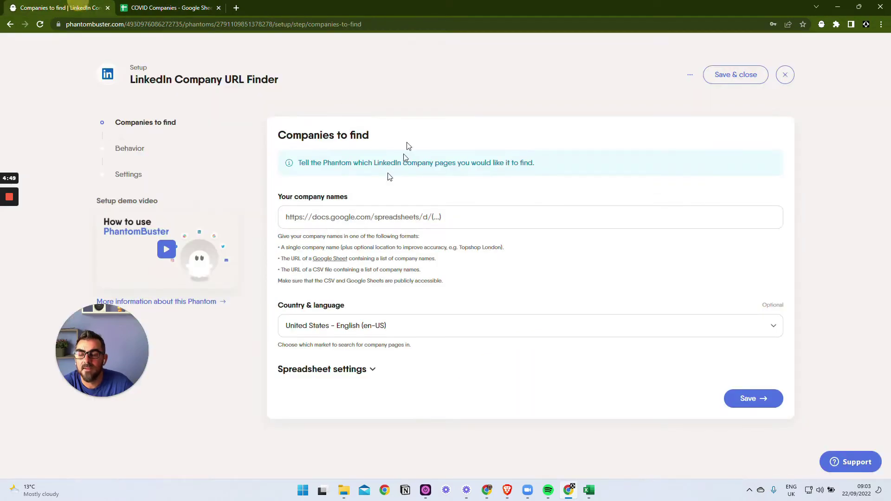
left_click(351, 217)
key("ctrl+v")
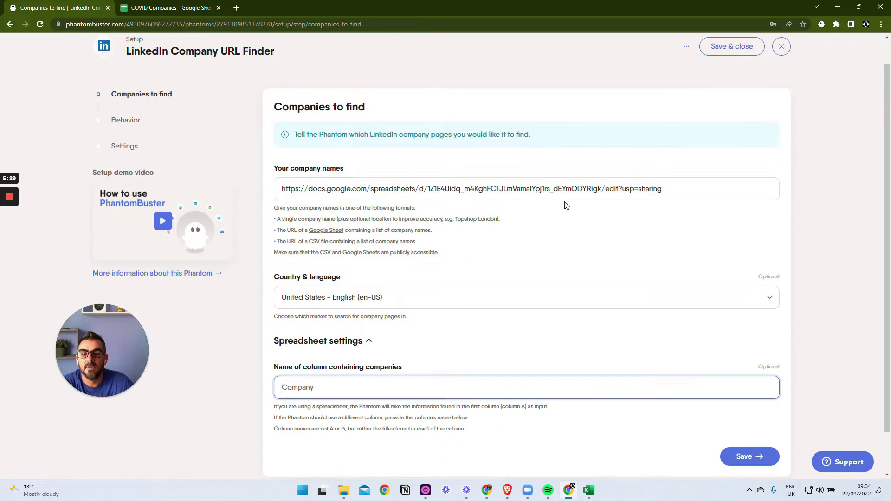
scroll(603, 246, "down", 2)
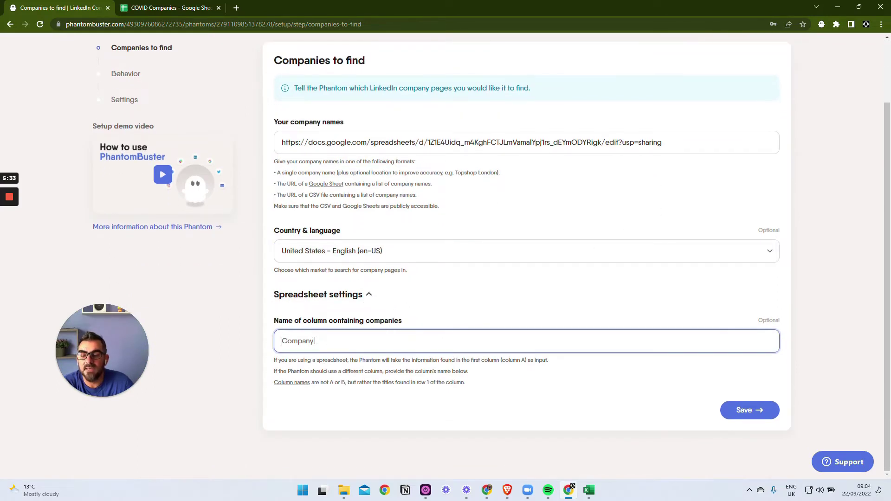
left_click_drag(296, 364, 551, 363)
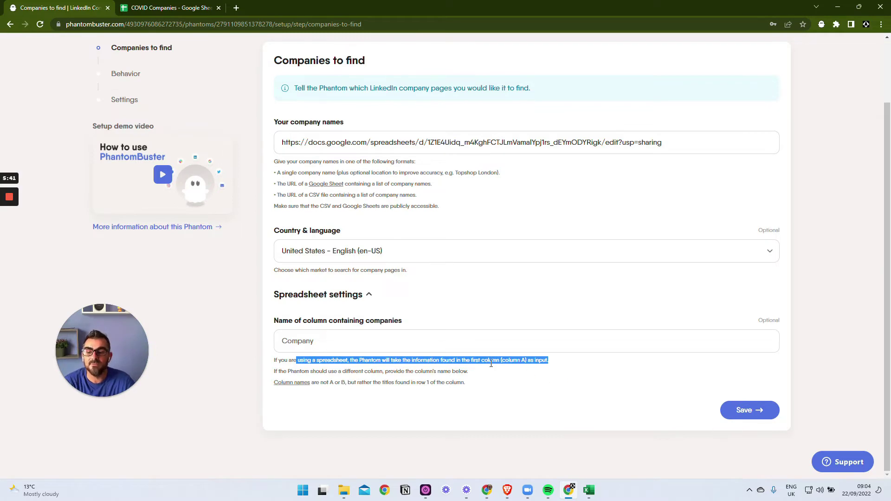
left_click(759, 413)
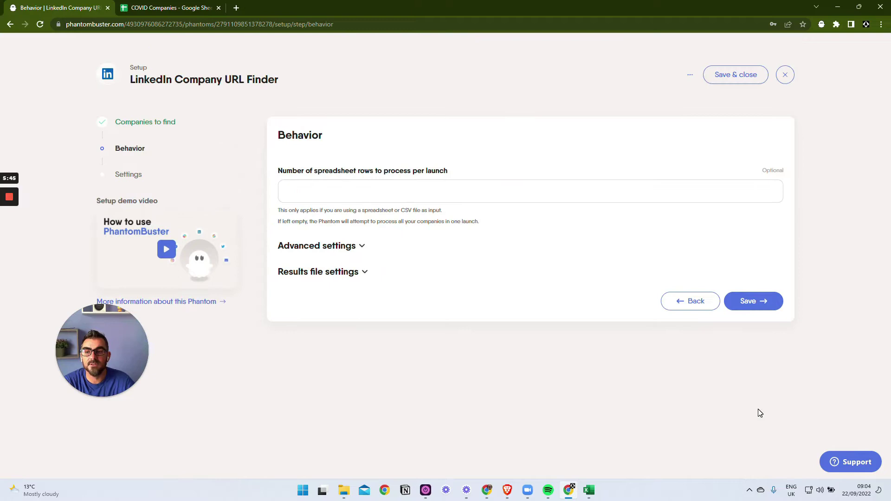
Process 20 spreadsheet rows per launch, keep the results file named 'result', and save.
left_click(362, 197)
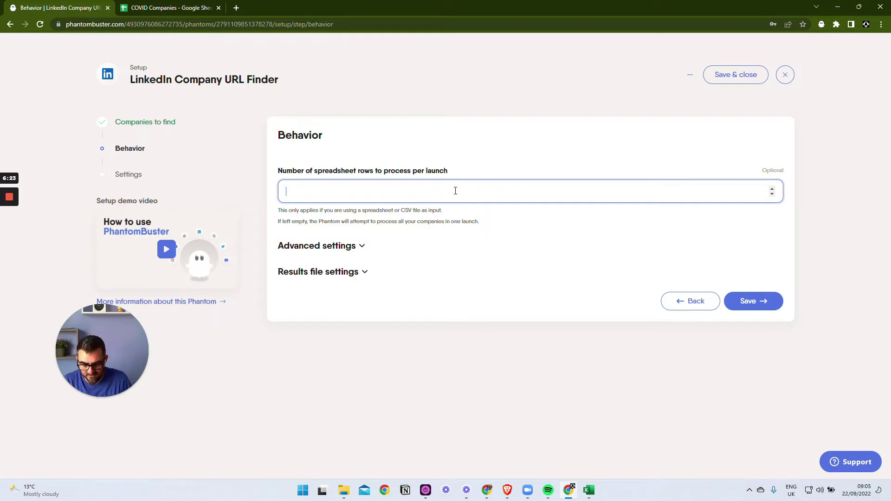
type("20")
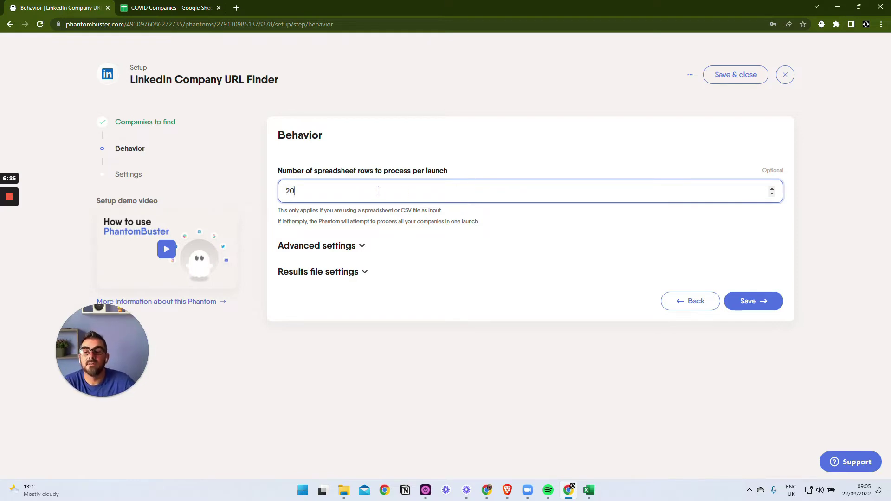
left_click(493, 151)
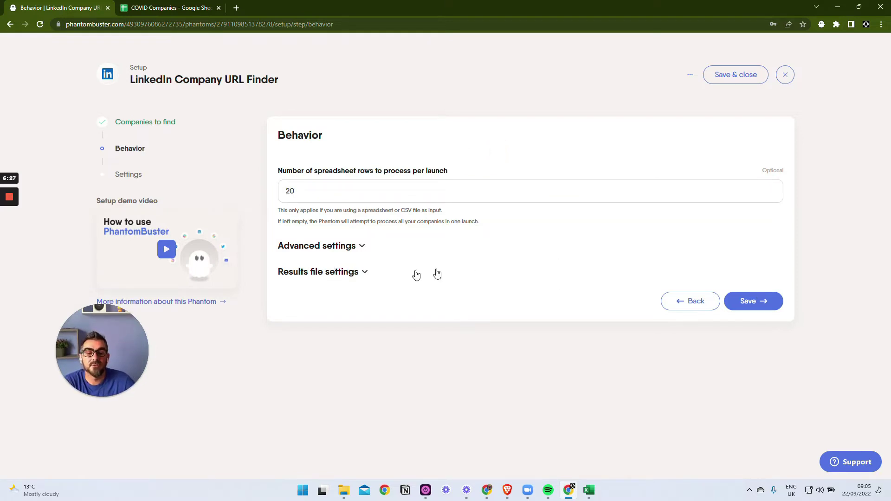
left_click(365, 278)
left_click(359, 321)
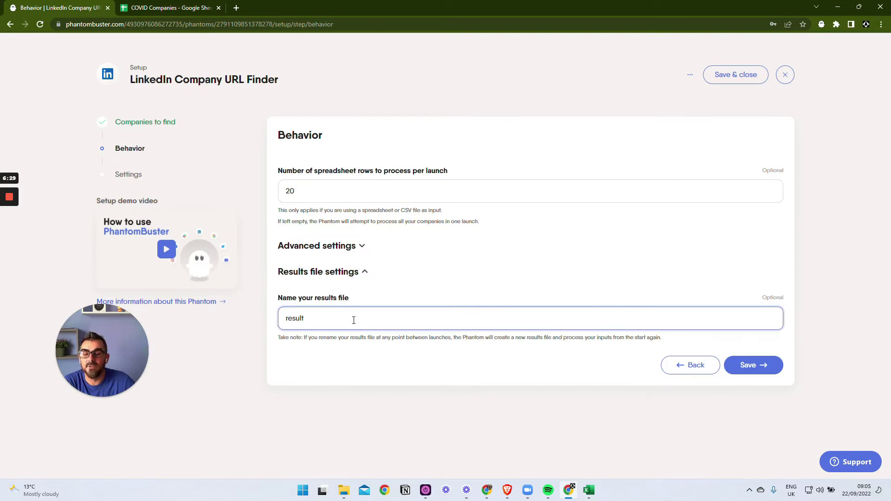
left_click(743, 367)
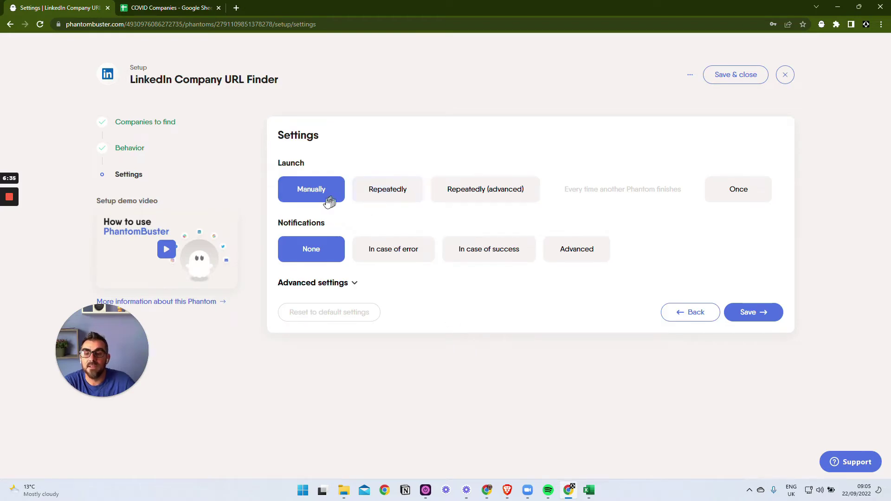
Try the Repeatedly launch option, then set launching to Manually and save the setup.
left_click(399, 189)
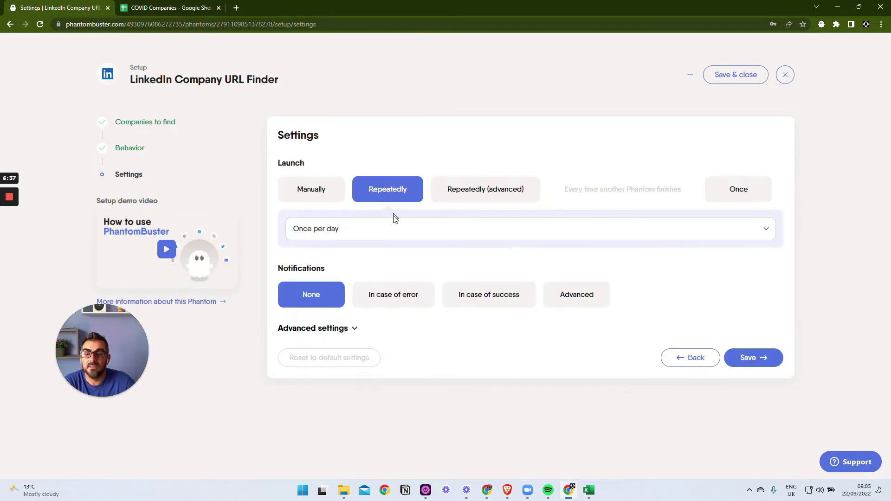
left_click(394, 236)
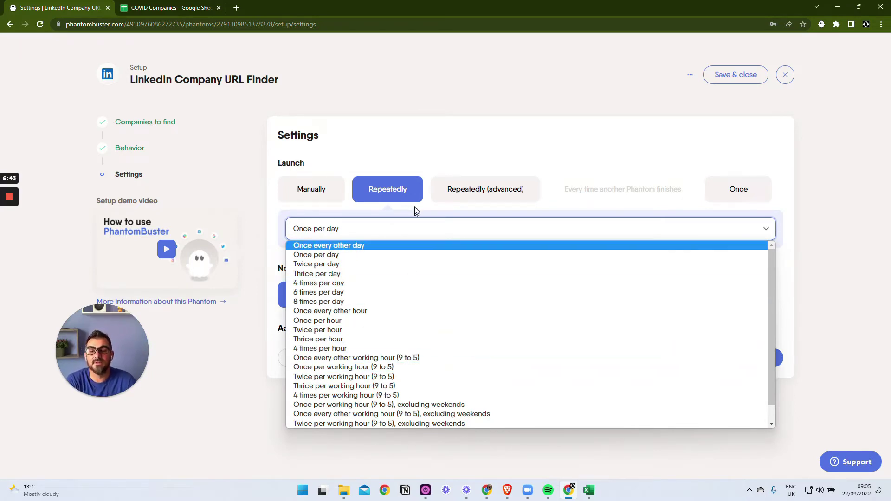
left_click(352, 165)
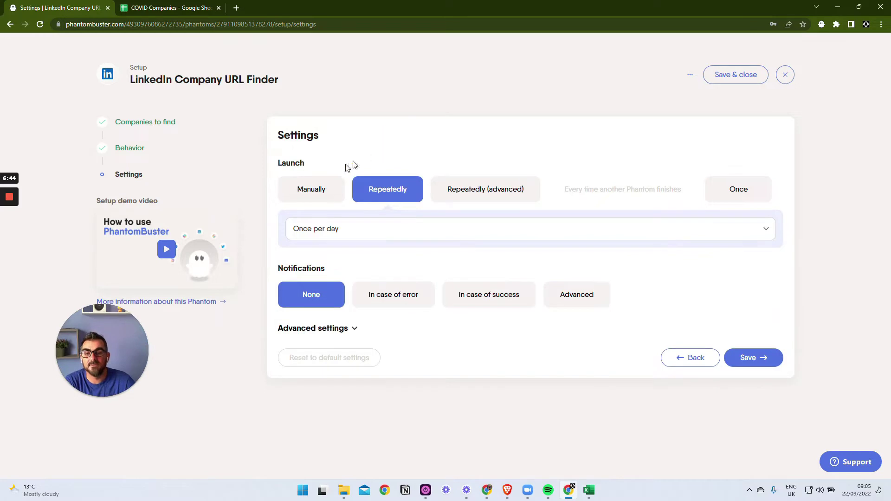
left_click(318, 192)
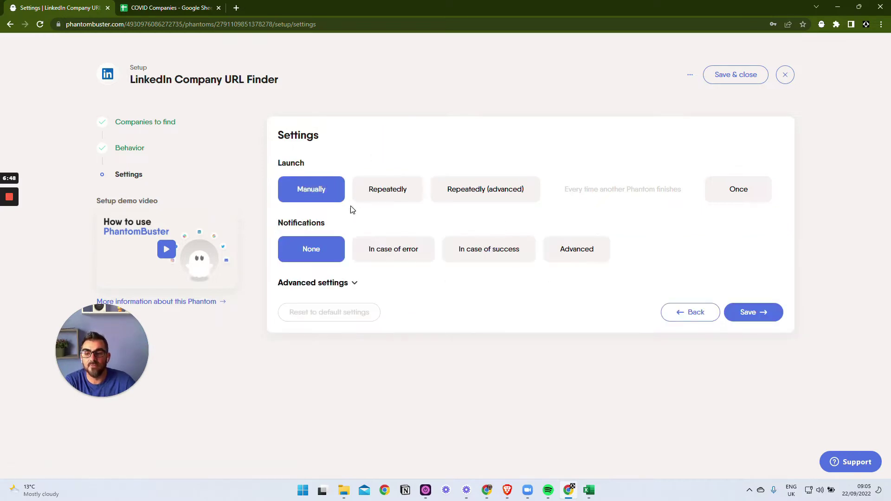
left_click(747, 313)
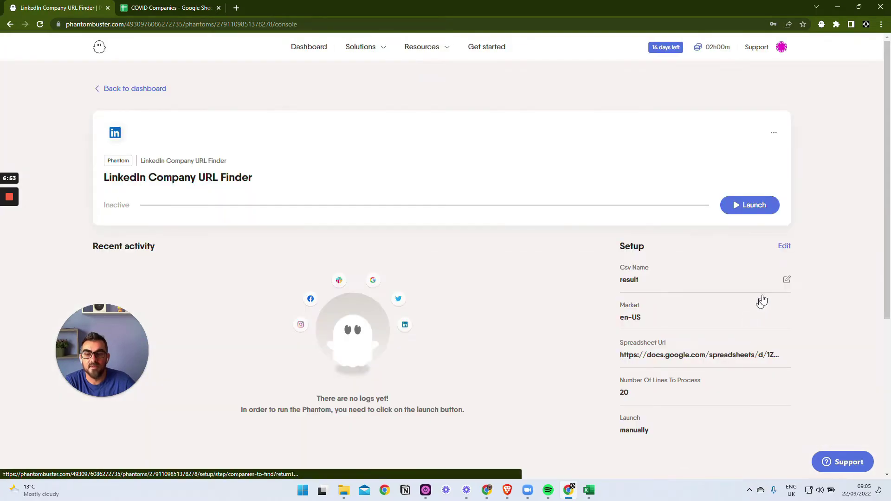
Launch the LinkedIn Company URL Finder and let the run finish.
left_click(749, 207)
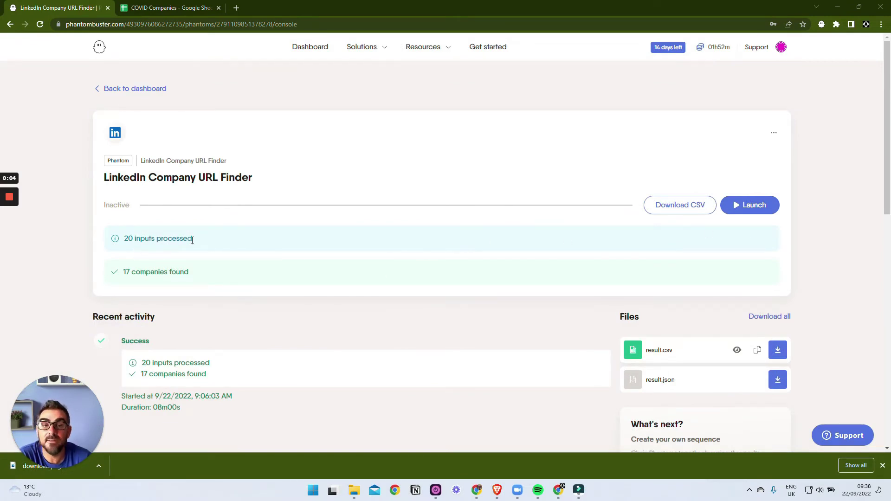
Preview result.csv and scroll the table sideways to inspect its URL, description, title and query columns.
left_click(737, 350)
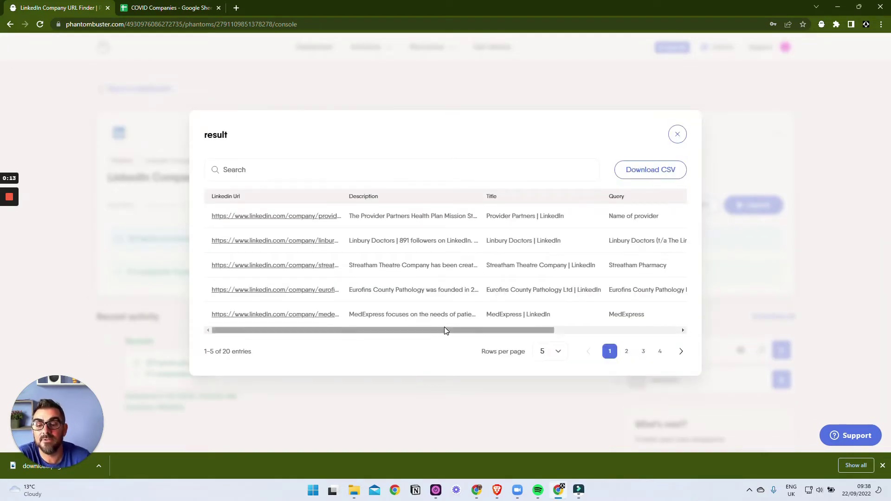
left_click_drag(447, 331, 447, 331)
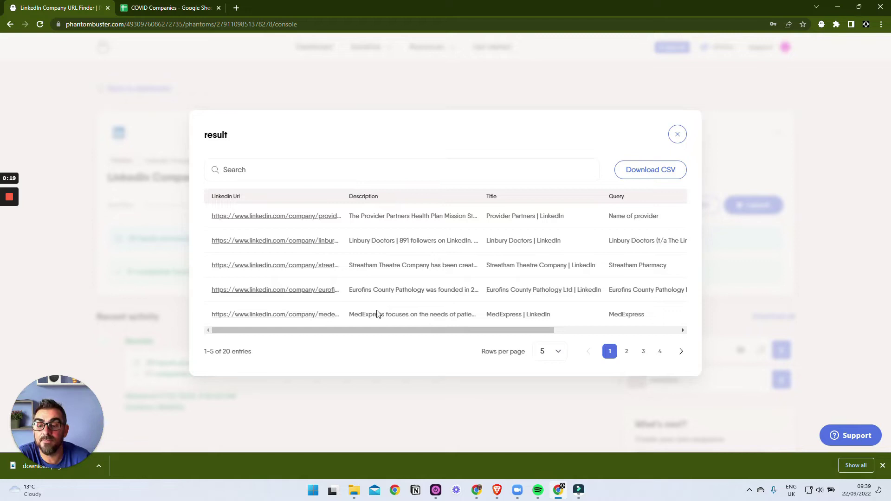
left_click_drag(381, 330, 539, 349)
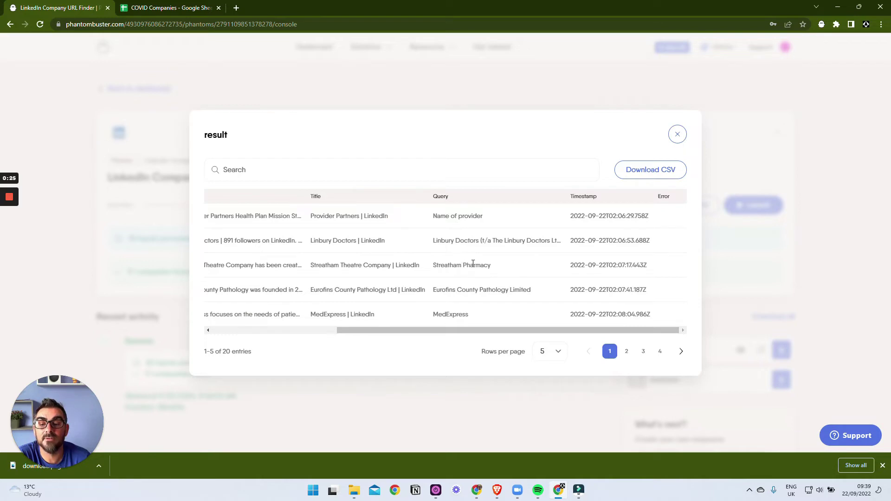
left_click_drag(466, 330, 308, 341)
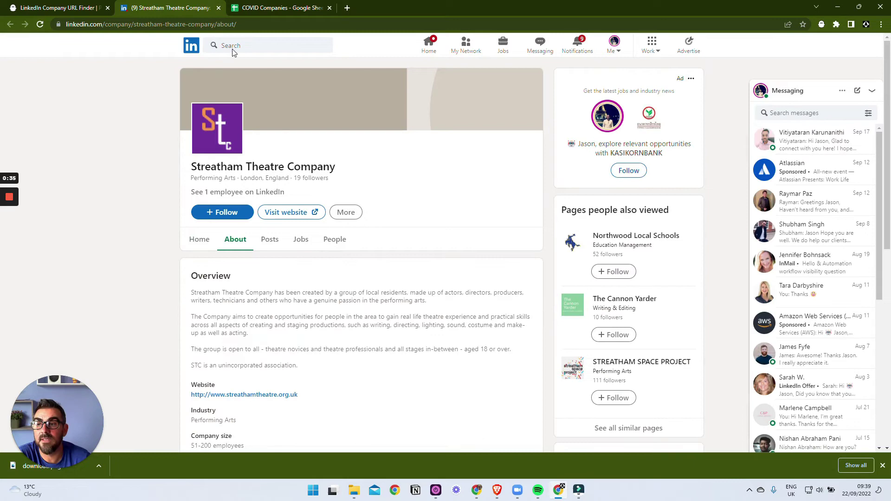
Close the Streatham Theatre Company LinkedIn tab.
left_click(218, 8)
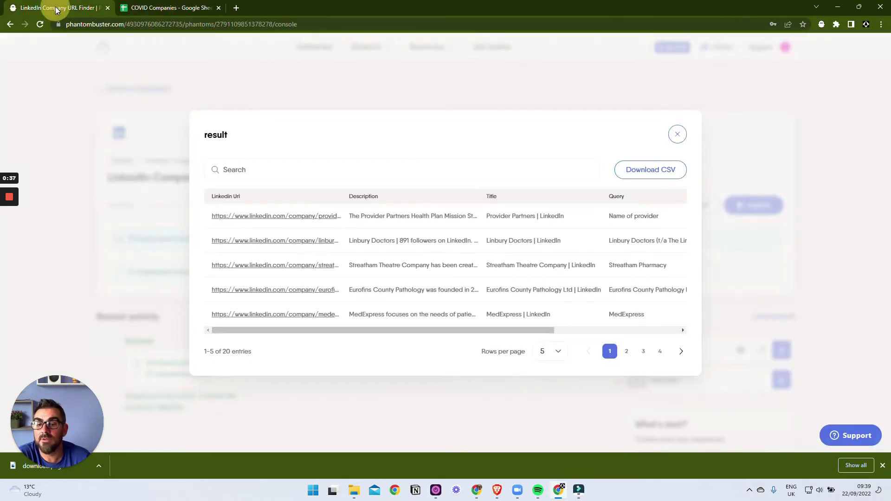
Close the result preview, return to the dashboard and browse the LinkedIn phantoms in the store.
left_click(677, 135)
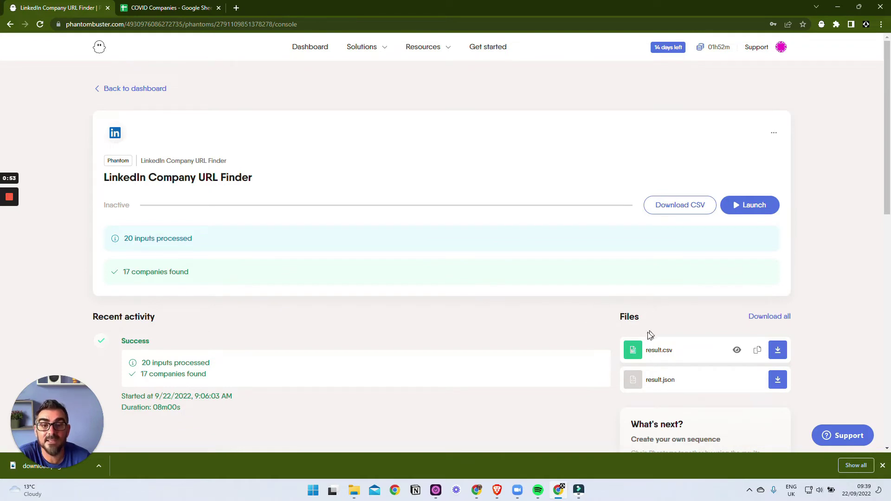
left_click(126, 89)
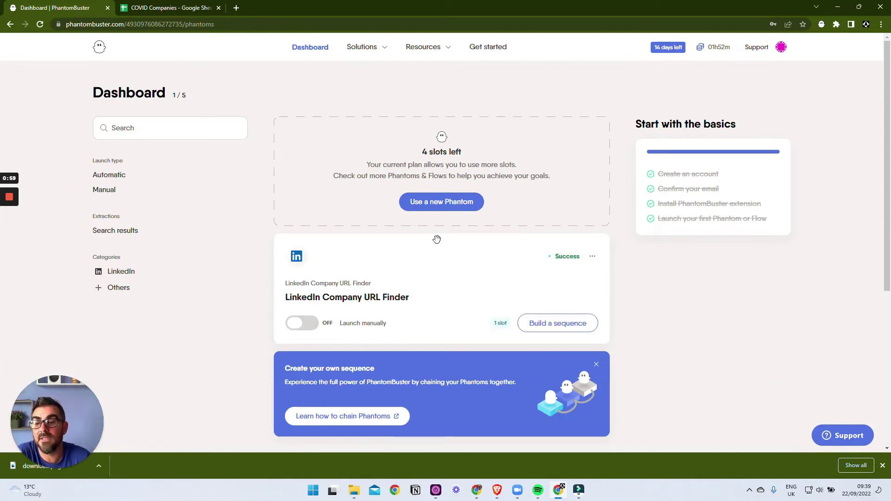
left_click(152, 127)
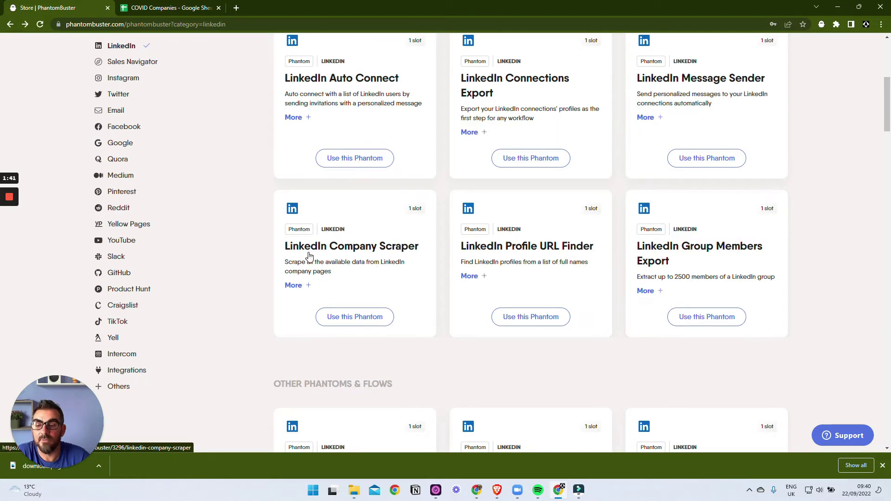
Open the LinkedIn Company Scraper phantom and start its setup with 'Use this Phantom'.
left_click(297, 285)
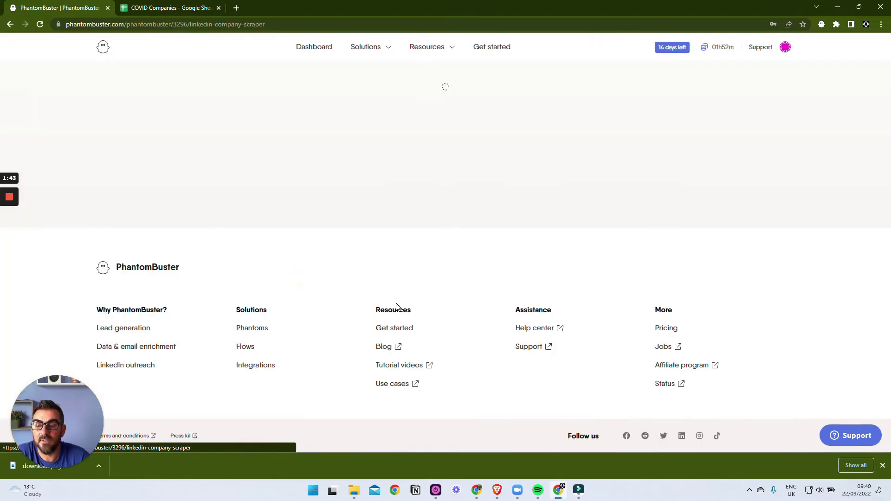
scroll(396, 306, "down", 2)
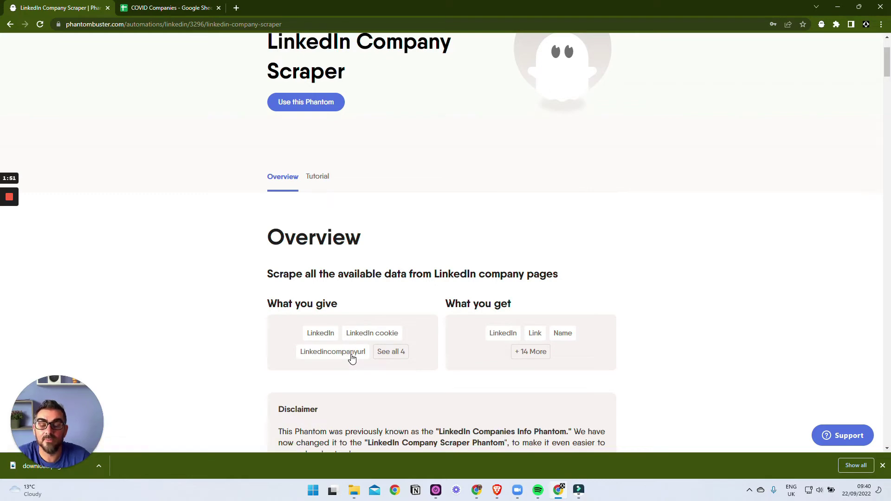
scroll(587, 401, "up", 2)
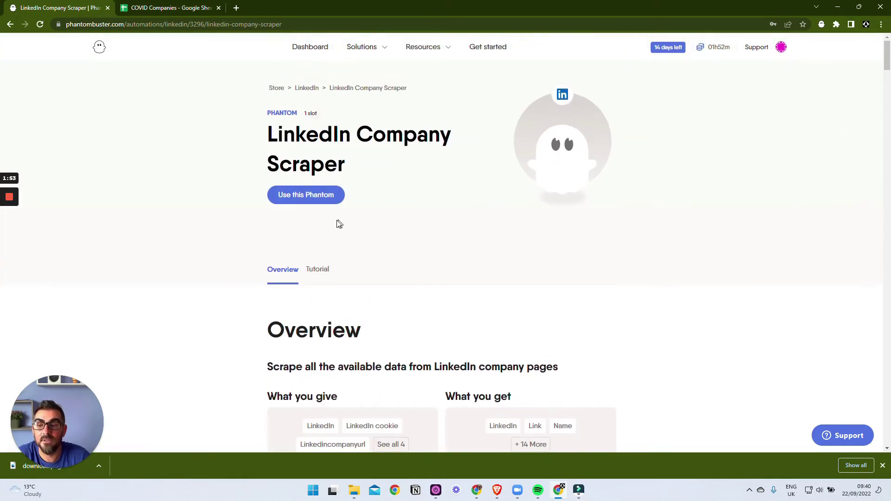
left_click(309, 195)
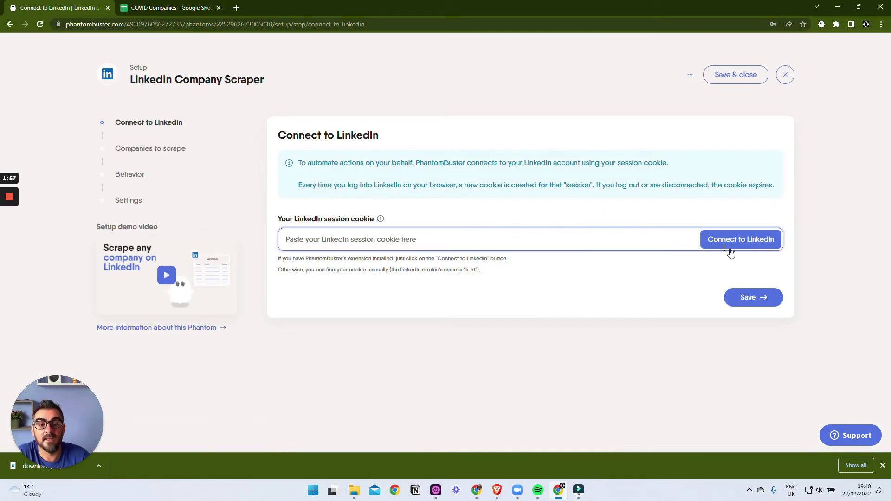
Connect the scraper to LinkedIn with the session cookie and save the connection.
left_click(744, 240)
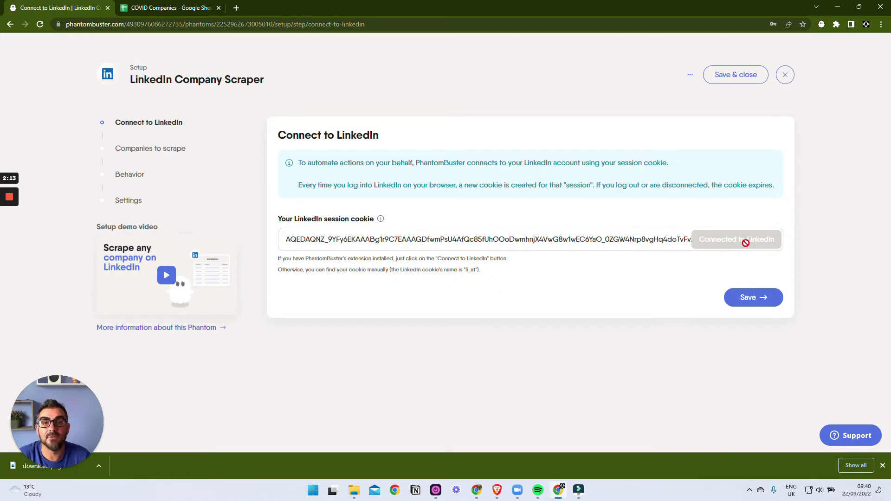
left_click(755, 299)
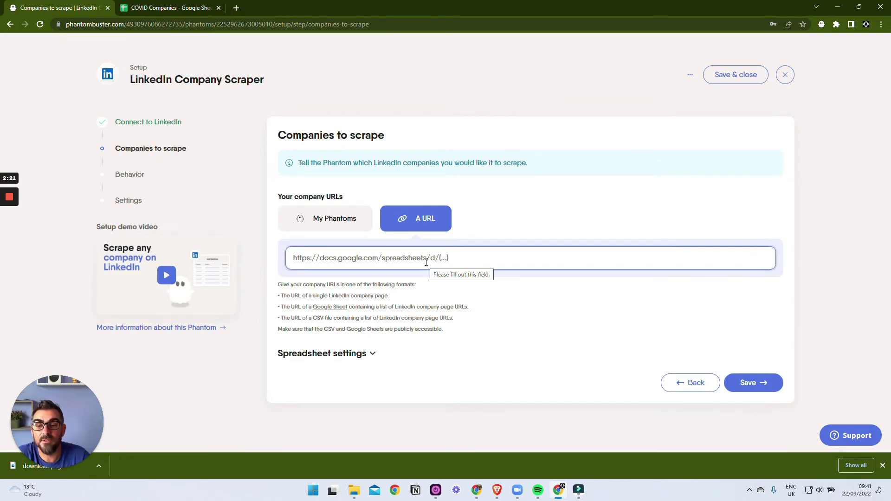
Feed the scraper from My Phantoms' 'LinkedIn Company URL Finder - result.csv' and save.
left_click(348, 226)
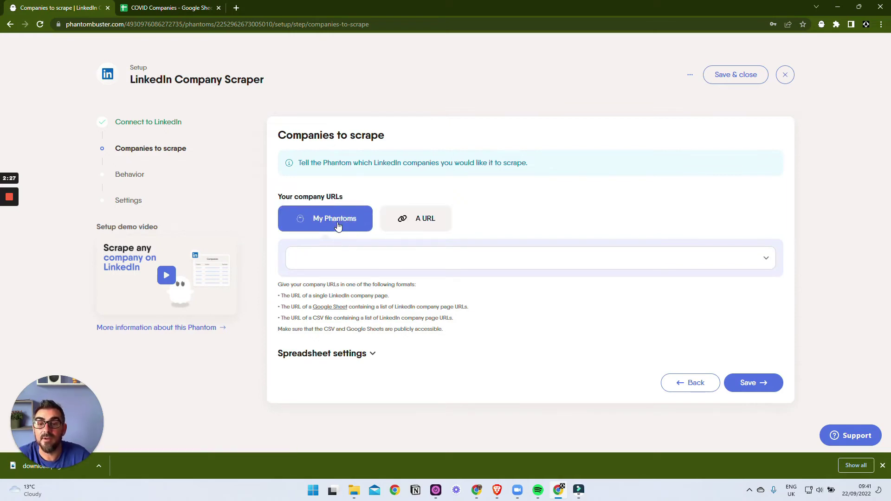
left_click(576, 257)
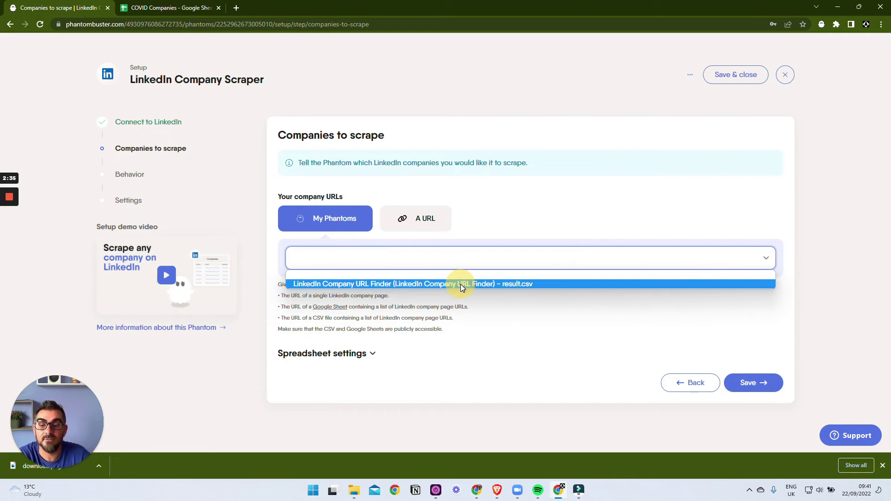
left_click(460, 284)
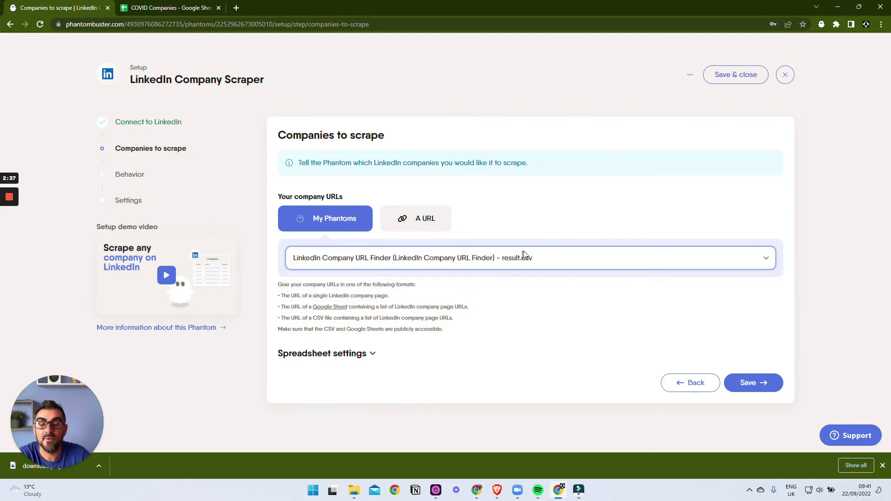
left_click(754, 386)
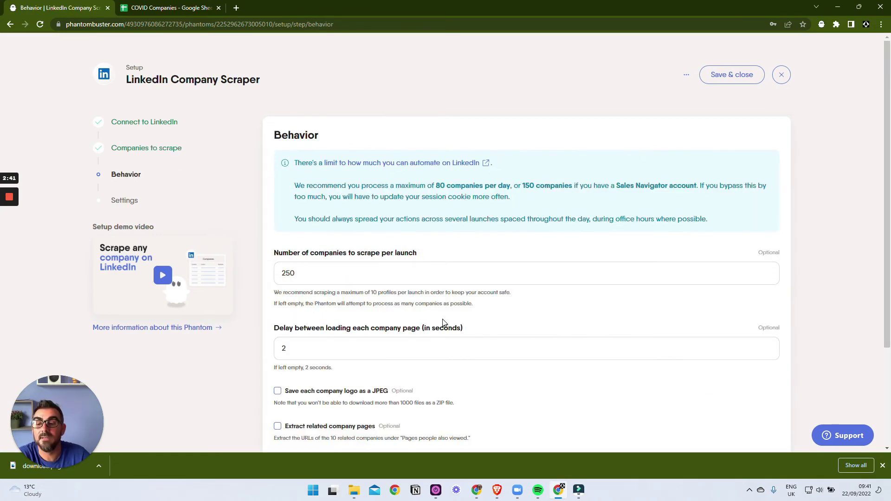
Set companies per launch to 2 and enable saving each company logo as a JPEG.
left_click(308, 282)
double_click(308, 280)
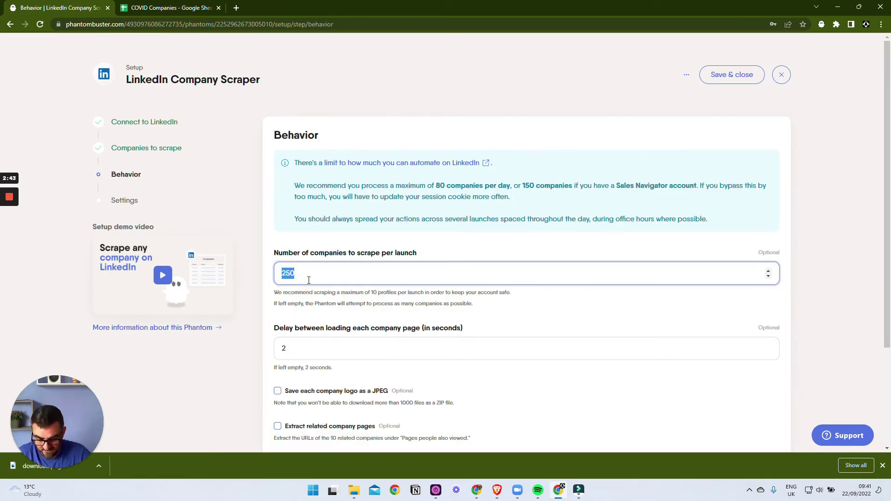
type("2")
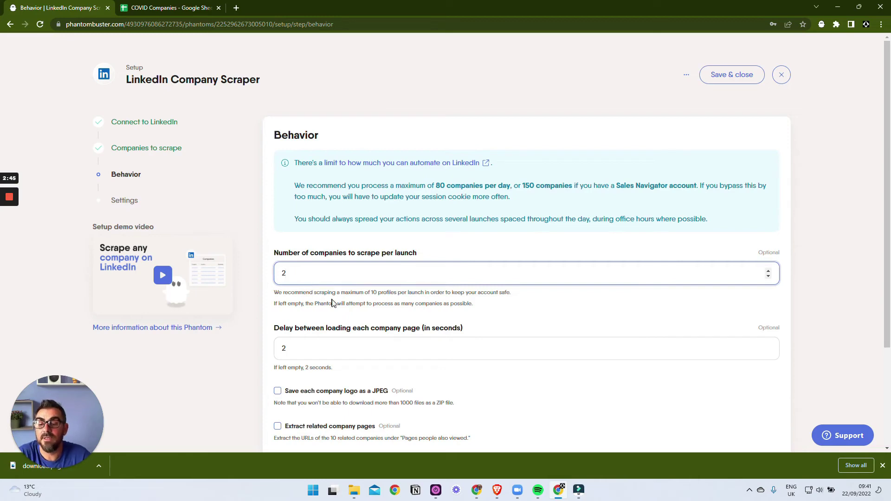
scroll(357, 335, "down", 1)
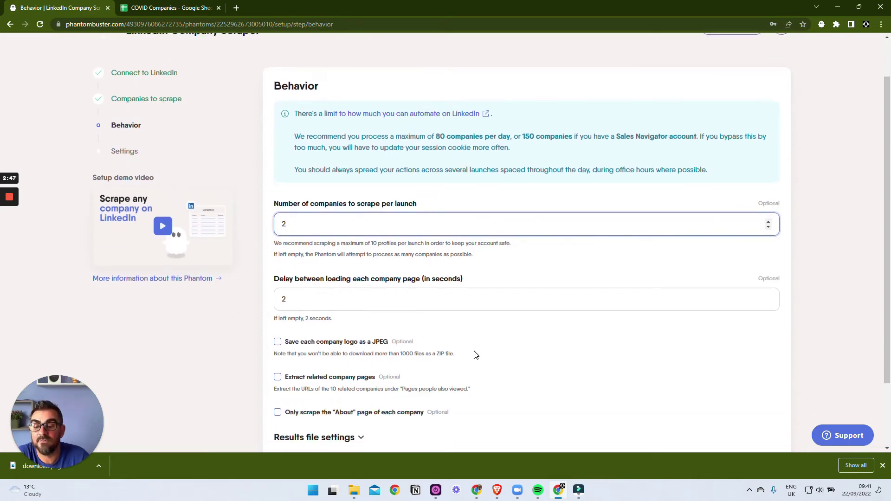
scroll(476, 355, "down", 1)
left_click(278, 299)
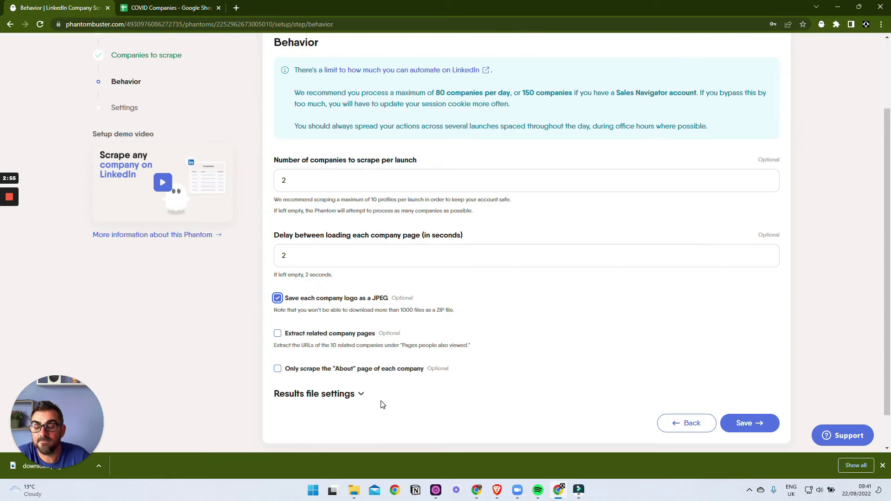
Expand the Results file settings and save the Behavior step.
left_click(362, 395)
scroll(447, 372, "down", 3)
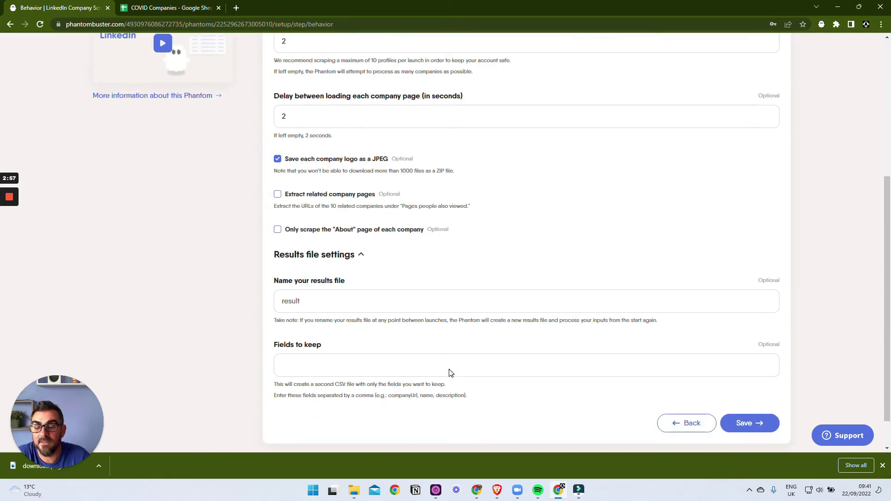
scroll(526, 351, "up", 2)
left_click(320, 389)
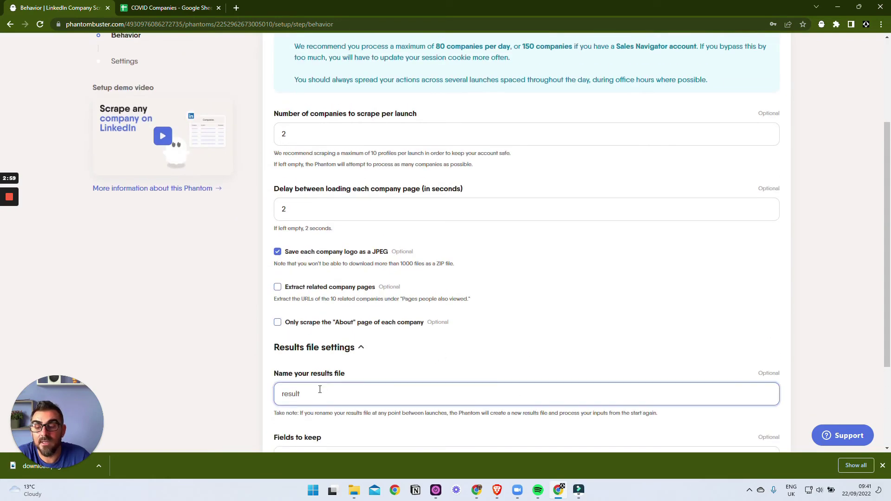
scroll(726, 340, "down", 2)
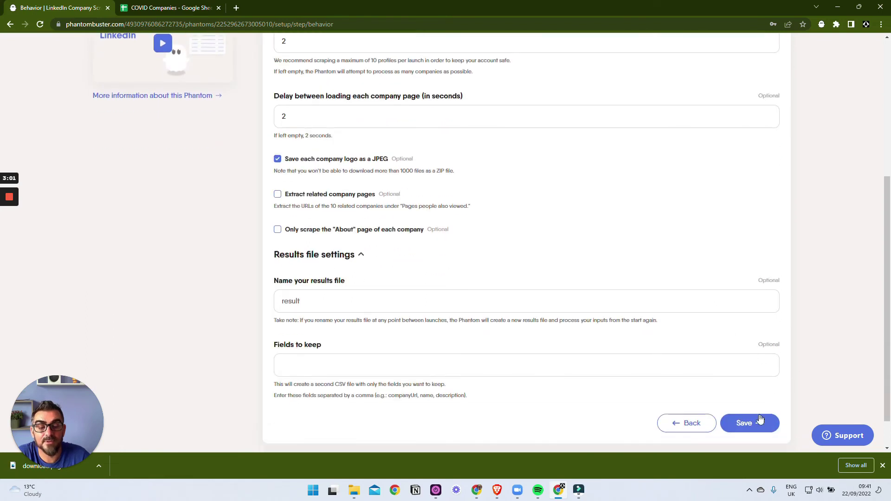
left_click(751, 422)
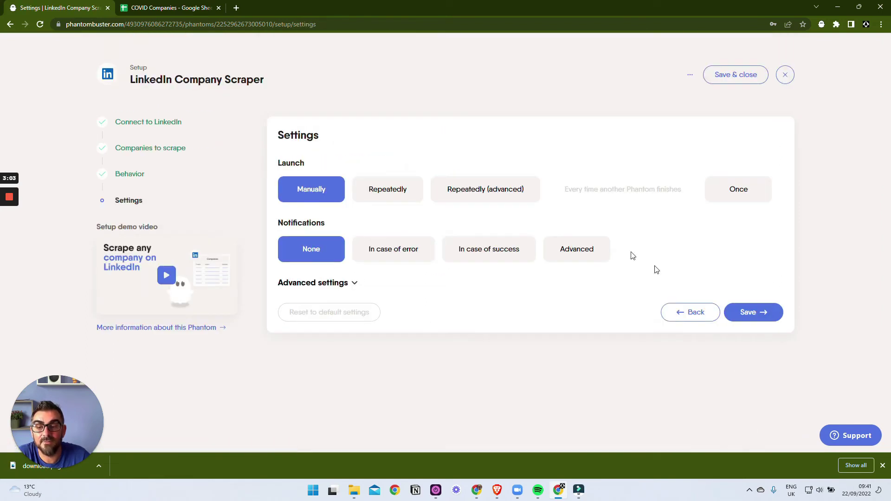
Save the launch settings and run the LinkedIn Company Scraper until it finishes.
left_click(745, 312)
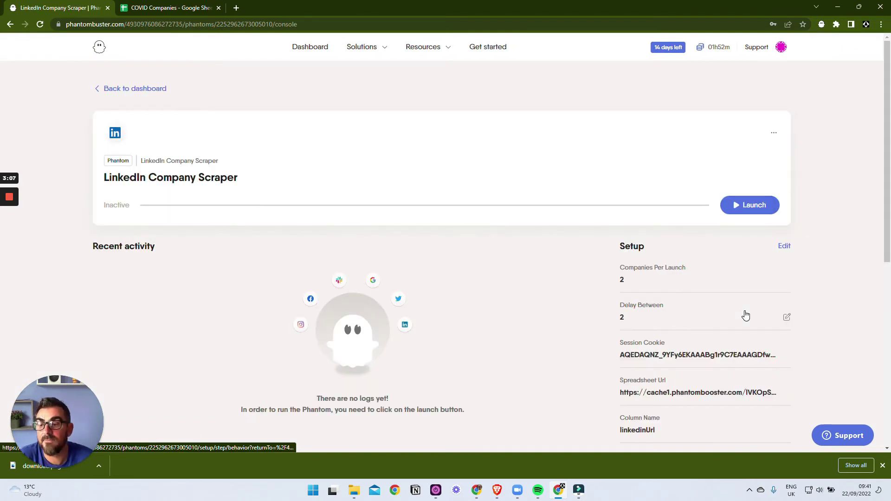
left_click(749, 210)
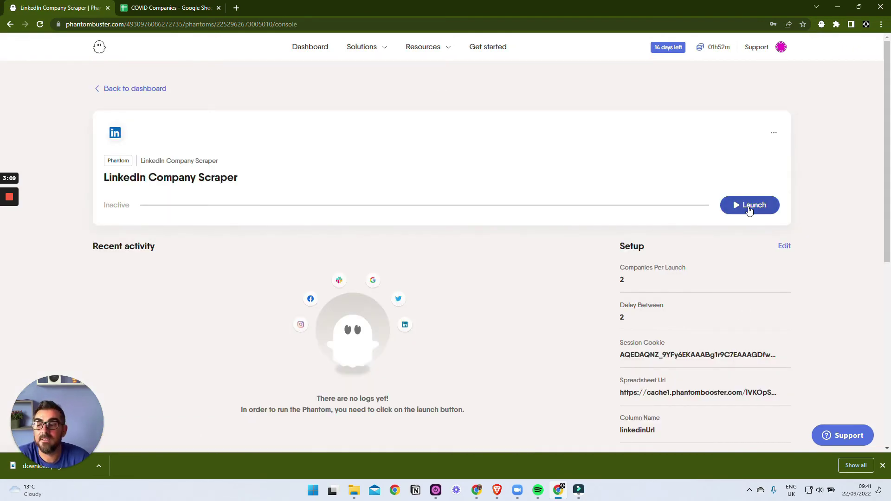
left_click(749, 210)
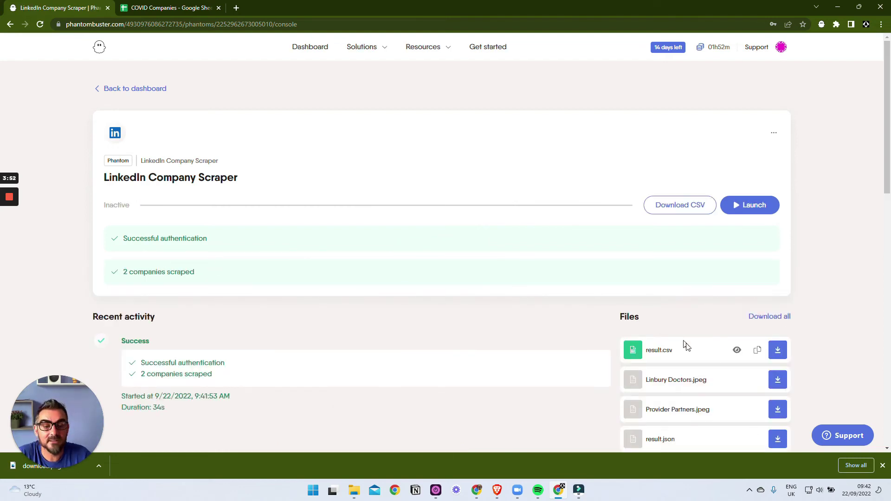
Preview result.csv and scroll across the Provider Partners and Linbury Doctors columns.
left_click(736, 351)
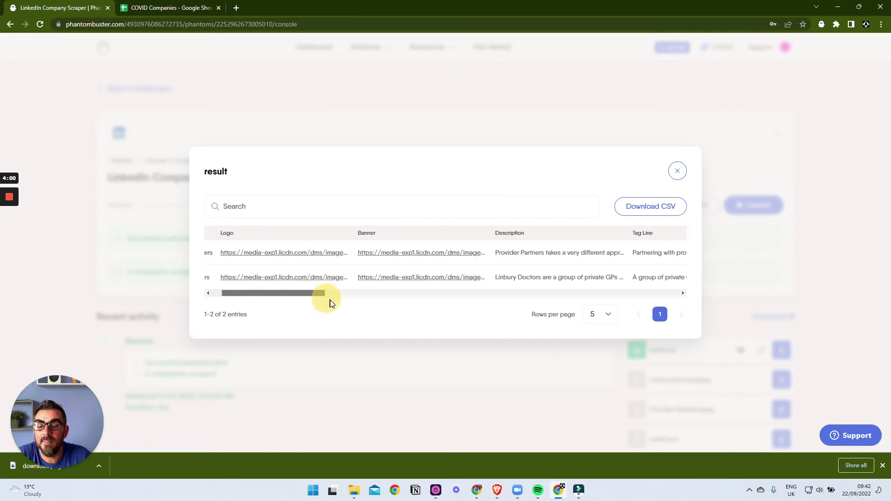
scroll(330, 302, "right", 2)
scroll(334, 294, "right", 3)
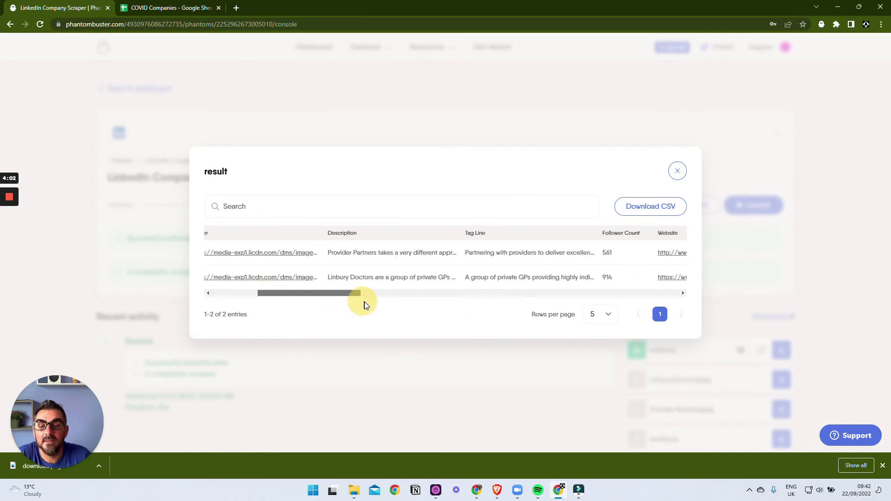
scroll(366, 304, "right", 5)
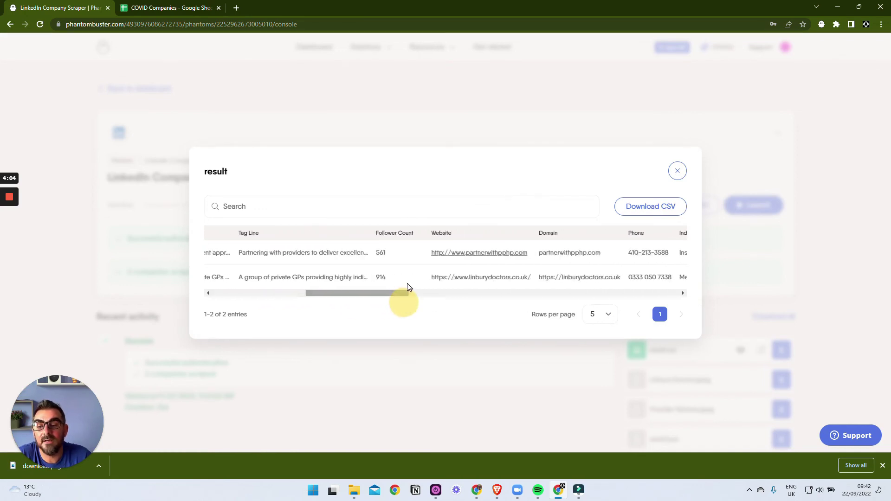
scroll(403, 298, "right", 1)
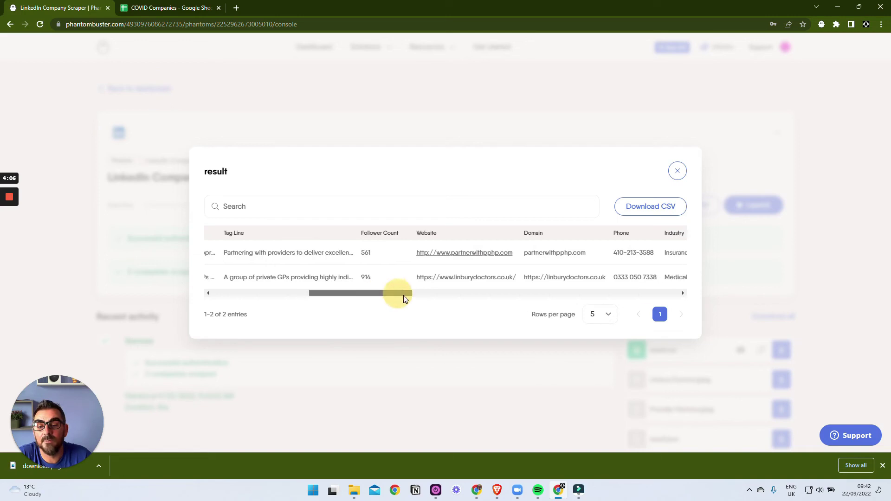
scroll(411, 296, "right", 5)
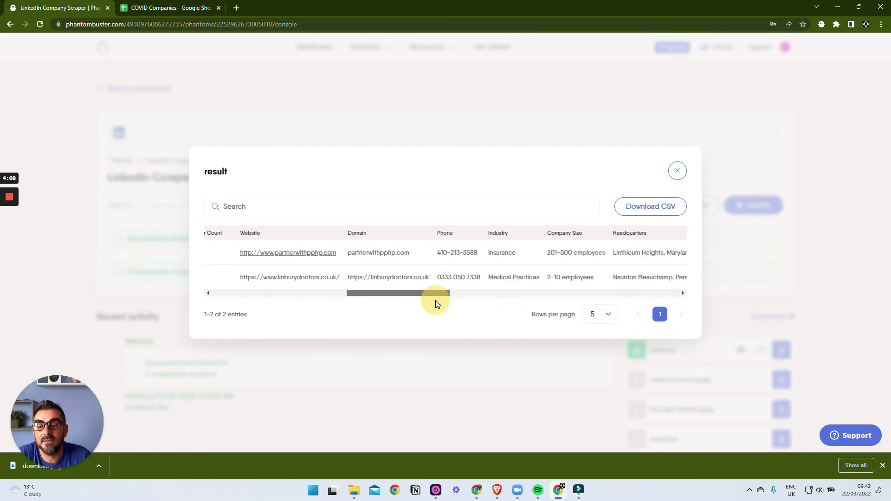
left_click_drag(435, 300, 221, 302)
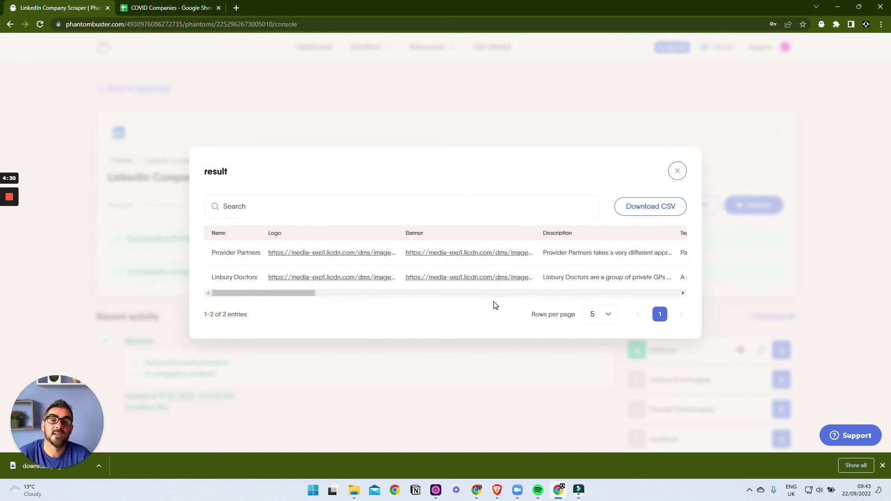
Close the result.csv preview dialog.
left_click(677, 172)
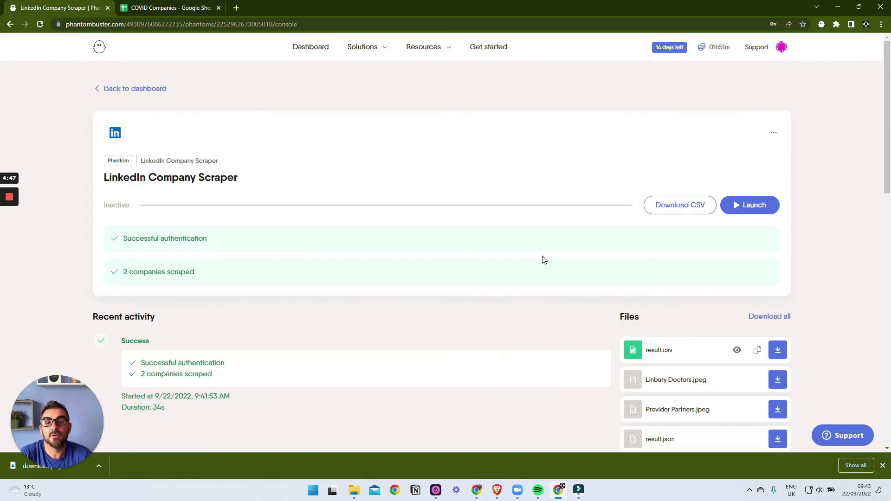